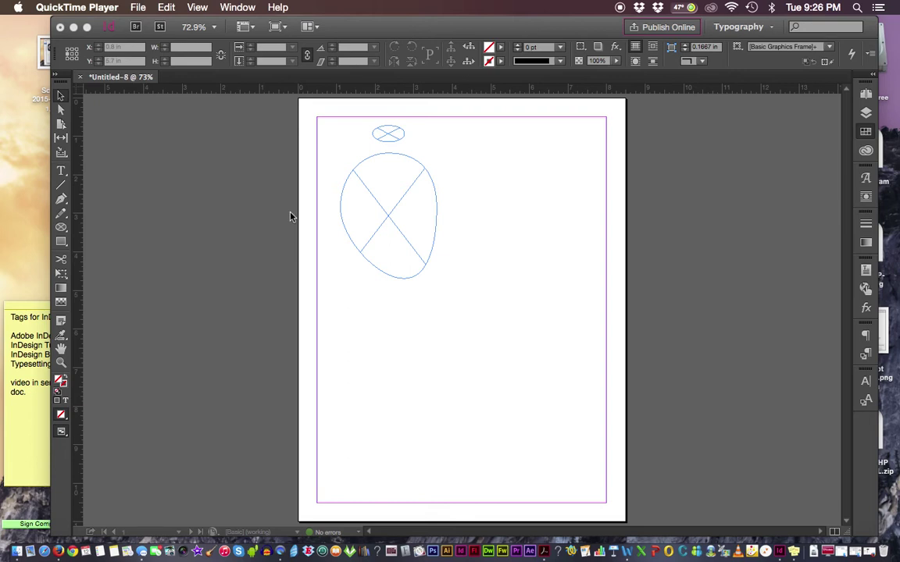
Step: Draw a wide rectangle frame across the lower page
left_click(400, 158)
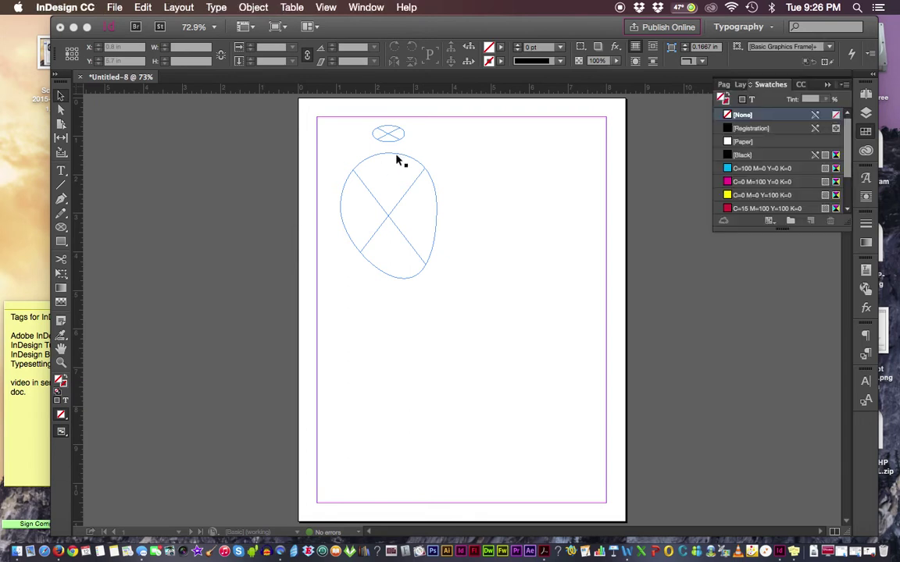
left_click(412, 162)
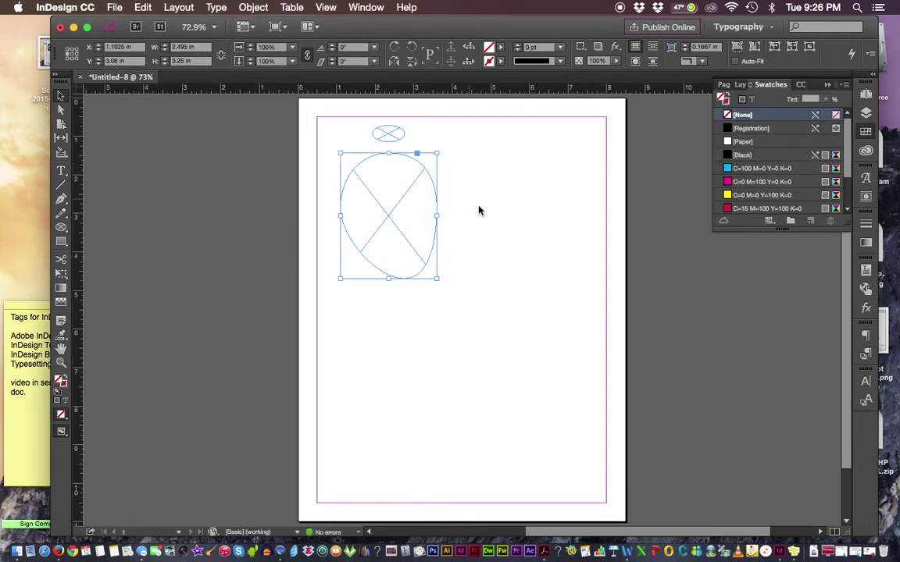
left_click(60, 228)
left_click(97, 228)
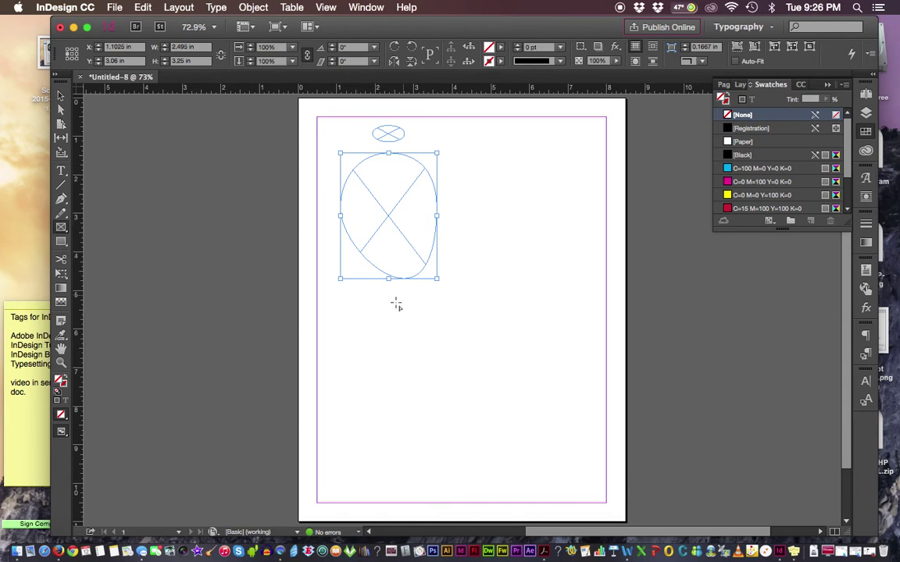
left_click_drag(356, 301, 563, 421)
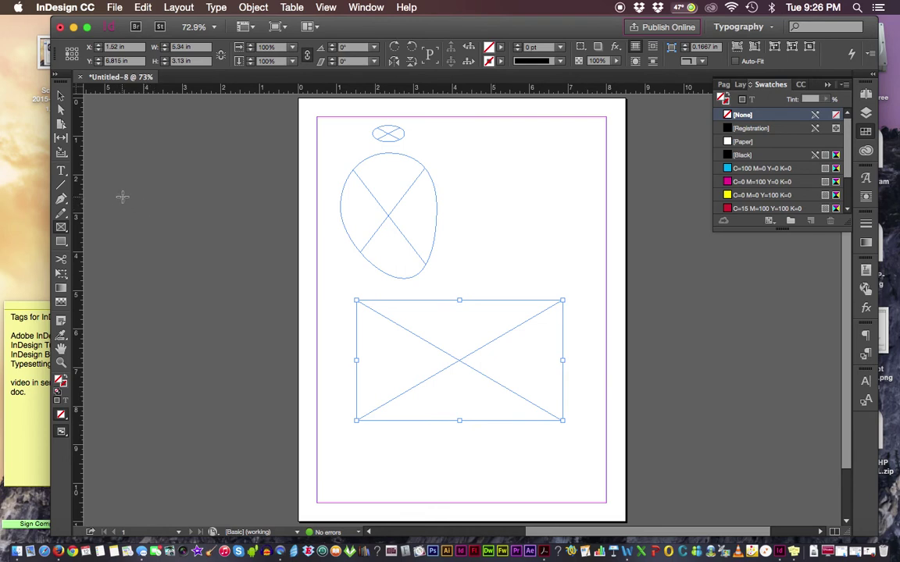
Step: Draw a tall ellipse frame at the upper right and widen it to 2.775 in
left_click(60, 228)
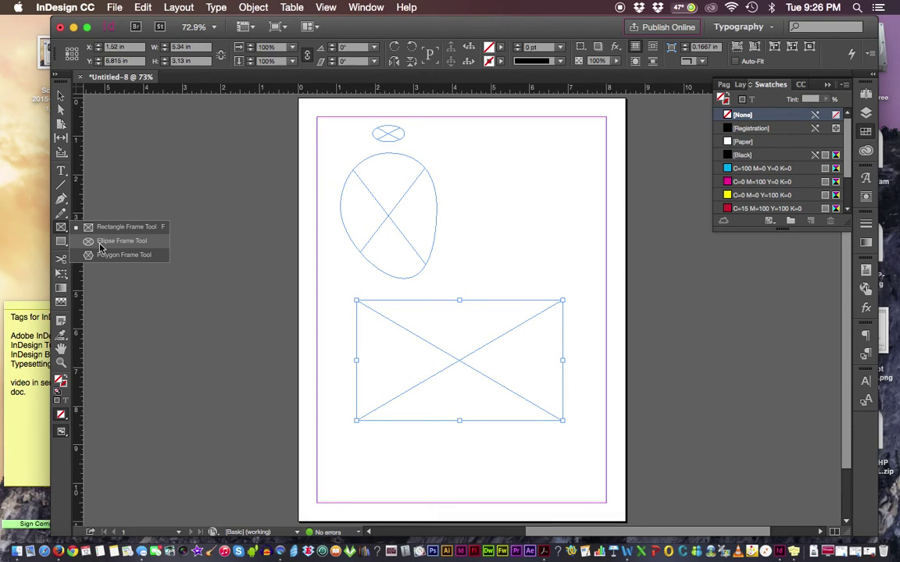
left_click(100, 244)
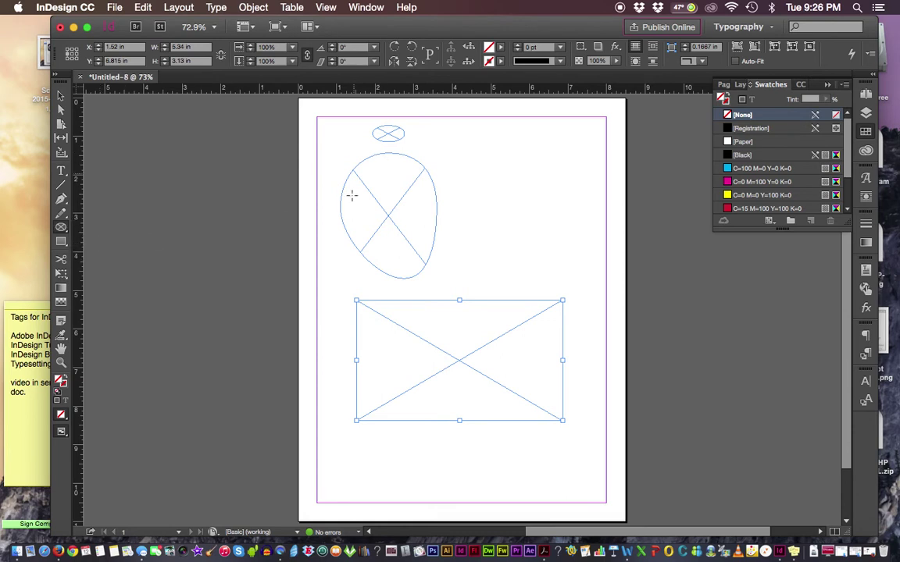
left_click_drag(465, 149, 560, 292)
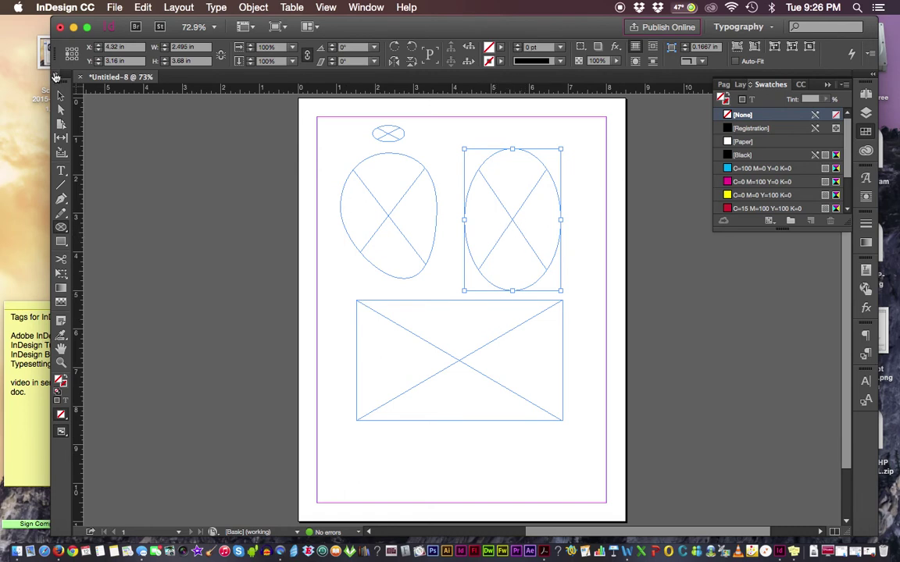
left_click(61, 95)
left_click_drag(465, 220, 456, 217)
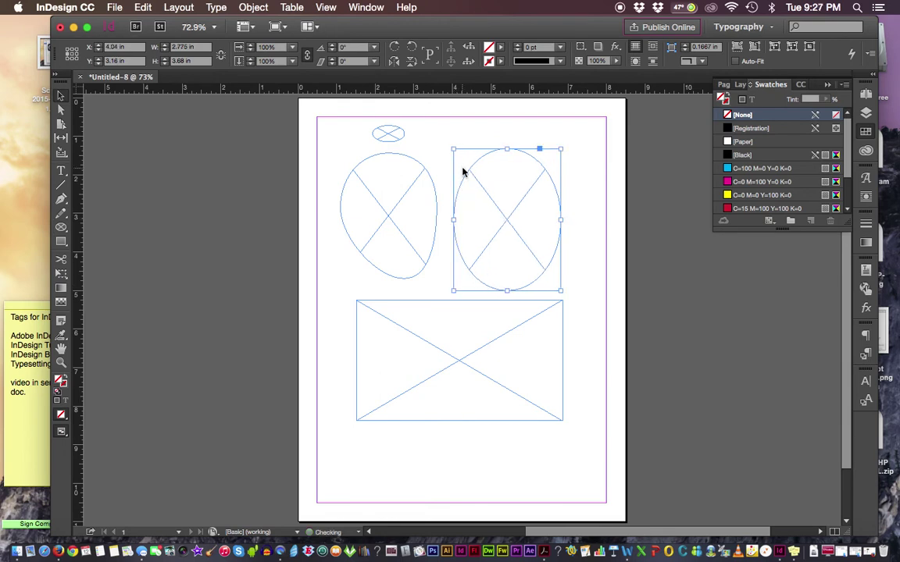
Step: Convert the 2.775 in right-hand ellipse into an empty text frame with the Type tool
left_click(61, 172)
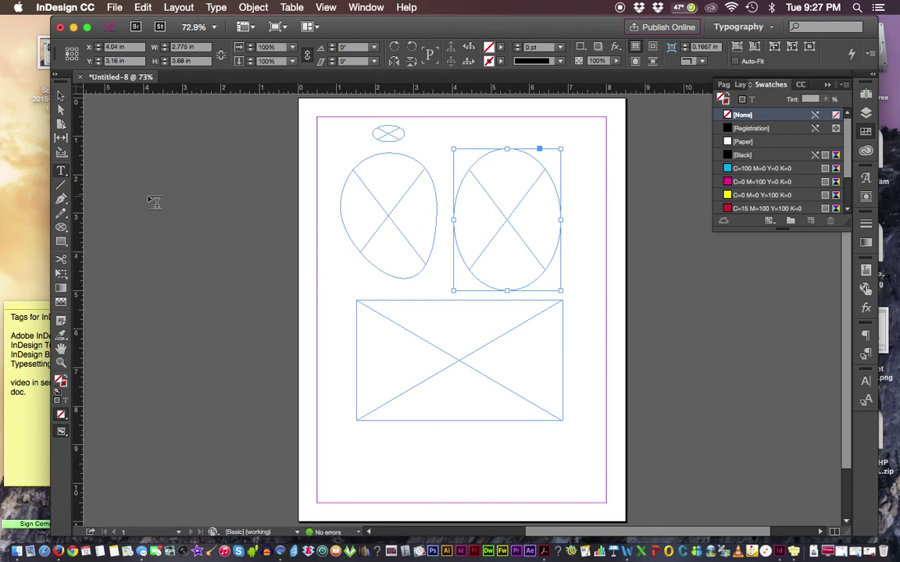
left_click(491, 169)
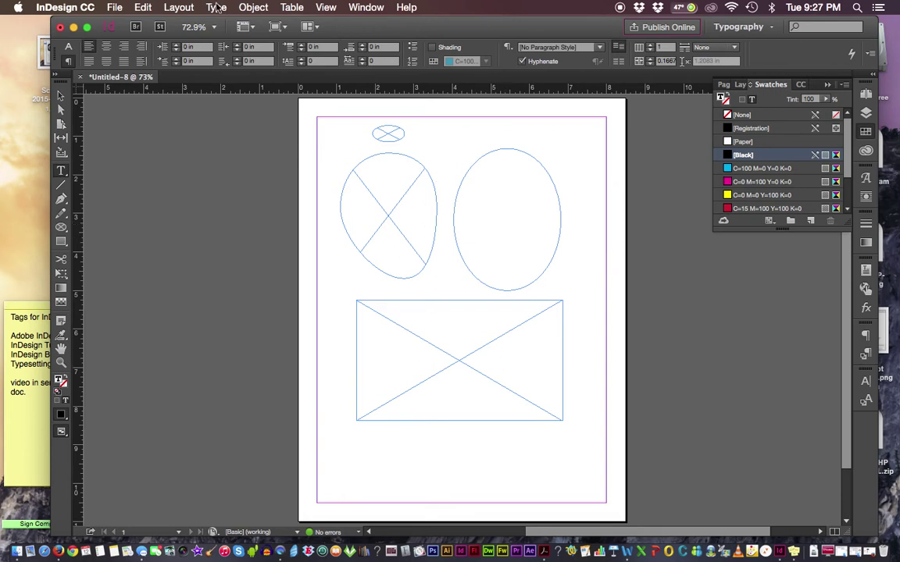
Step: Fill the right ellipse text frame with placeholder text
left_click(188, 9)
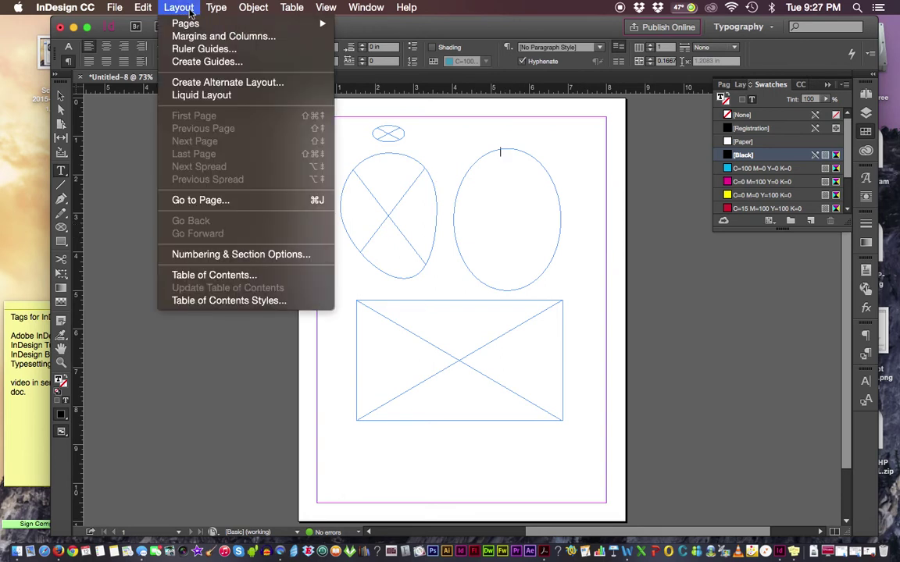
mouse_move(220, 9)
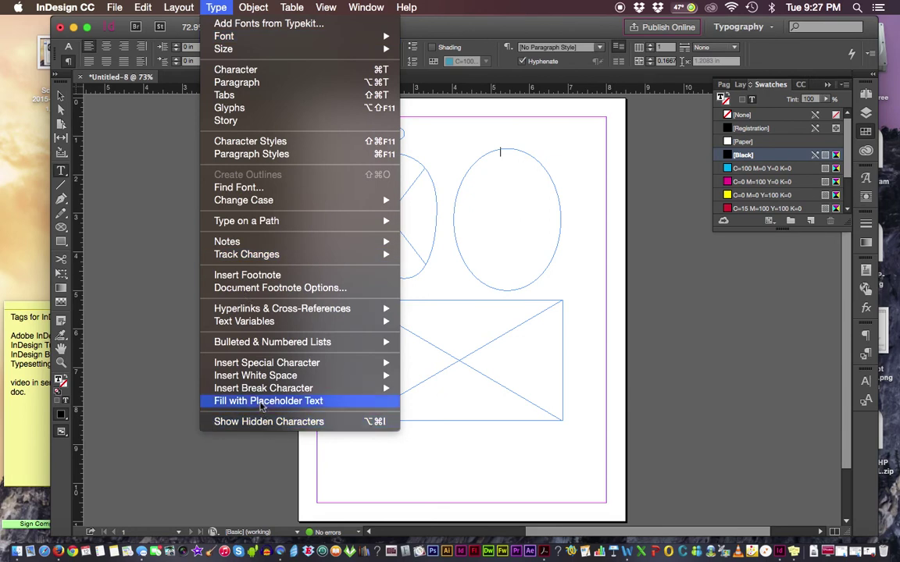
left_click(258, 401)
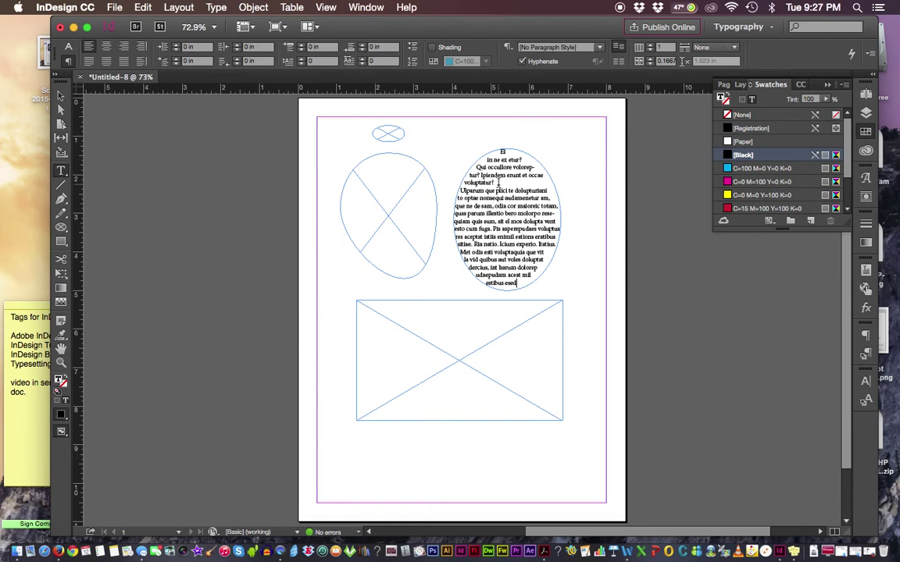
Step: Delete the opening lines of placeholder text and add a quotation mark
left_click_drag(497, 181, 461, 136)
key("BackSpace")
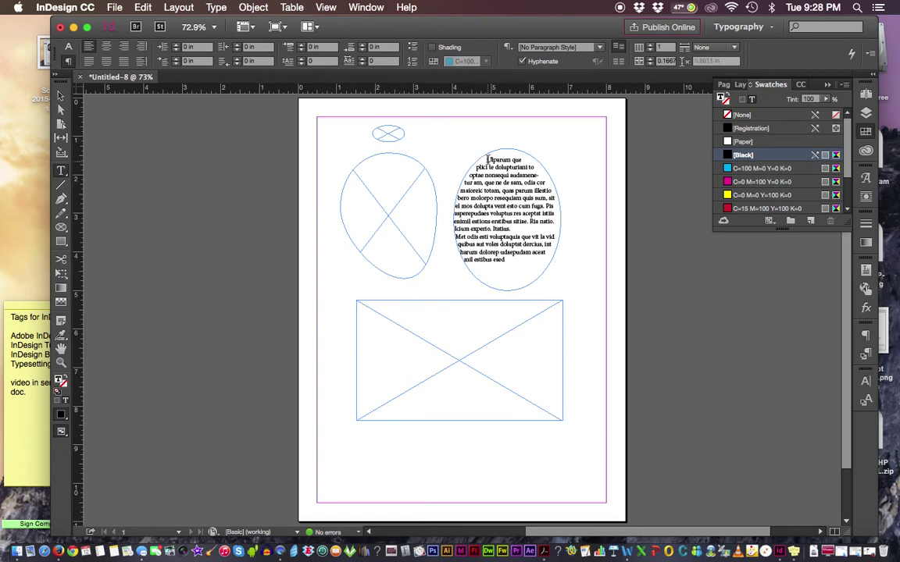
left_click(490, 160)
key("Return")
type("\"")
Step: Set all the text in the ellipse to 13 pt
left_click_drag(498, 148, 576, 279)
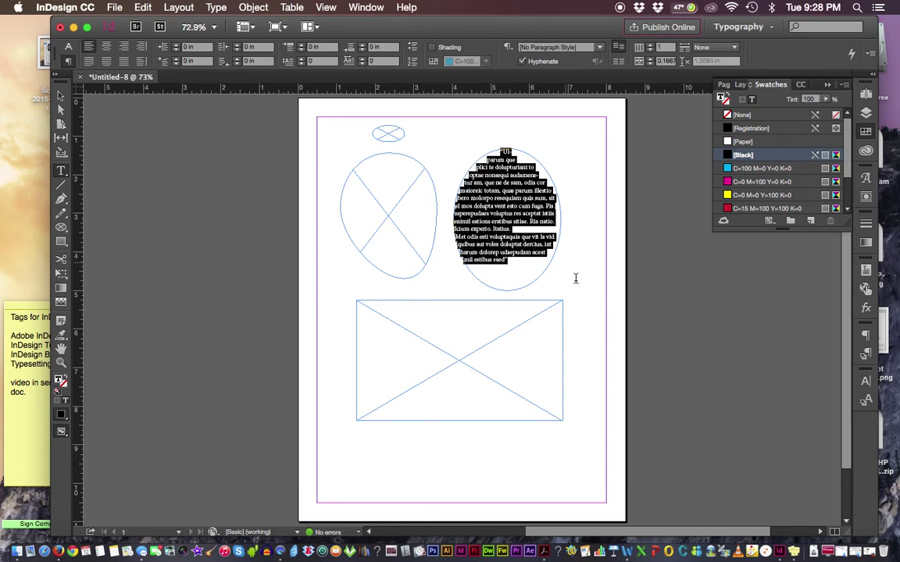
left_click(67, 46)
left_click(205, 48)
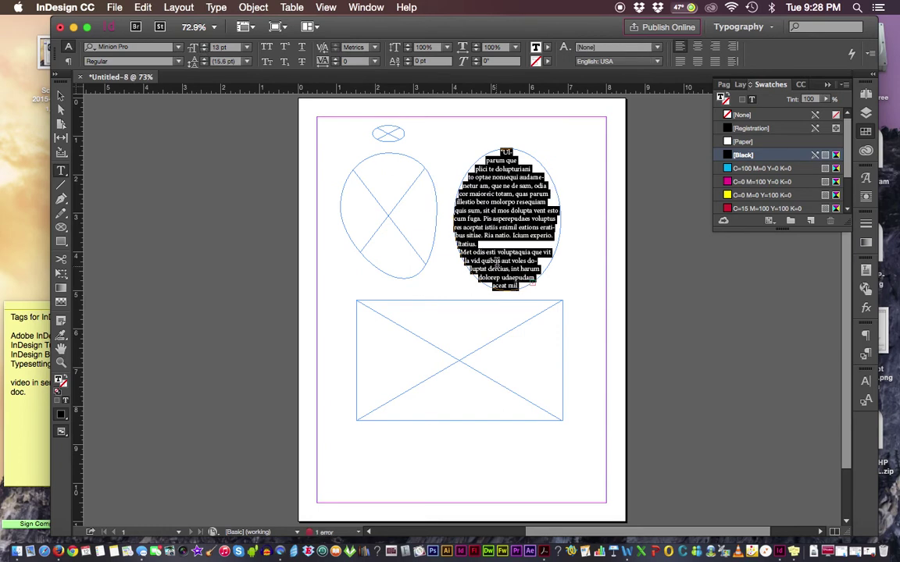
Step: Delete the final paragraph so the quote ends at 'Itatius.' and add a closing quotation mark
left_click(447, 236)
left_click_drag(461, 251, 535, 319)
key("BackSpace")
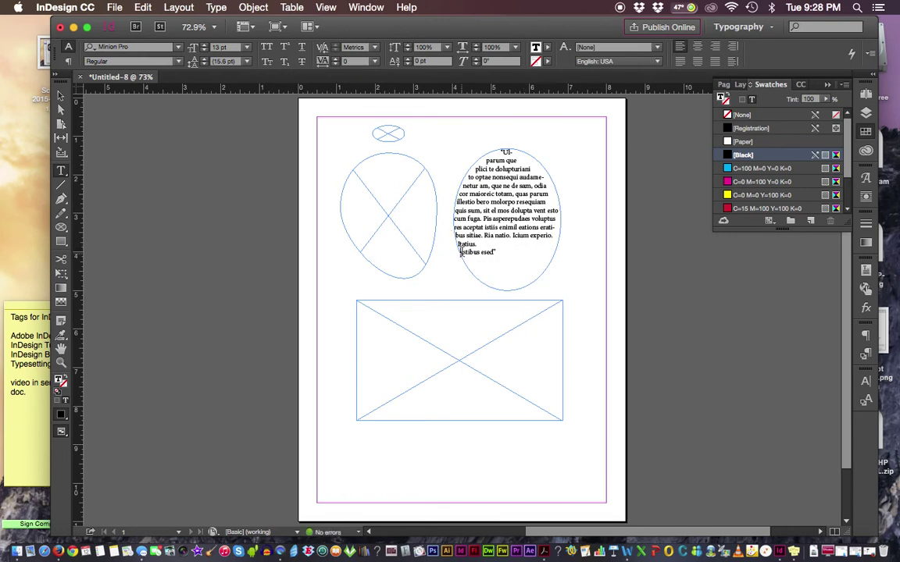
left_click_drag(460, 253, 518, 253)
key("BackSpace")
type("\"")
Step: Enlarge the whole quote to 14 pt and exit text editing
left_click_drag(490, 150, 511, 248)
key("super+c")
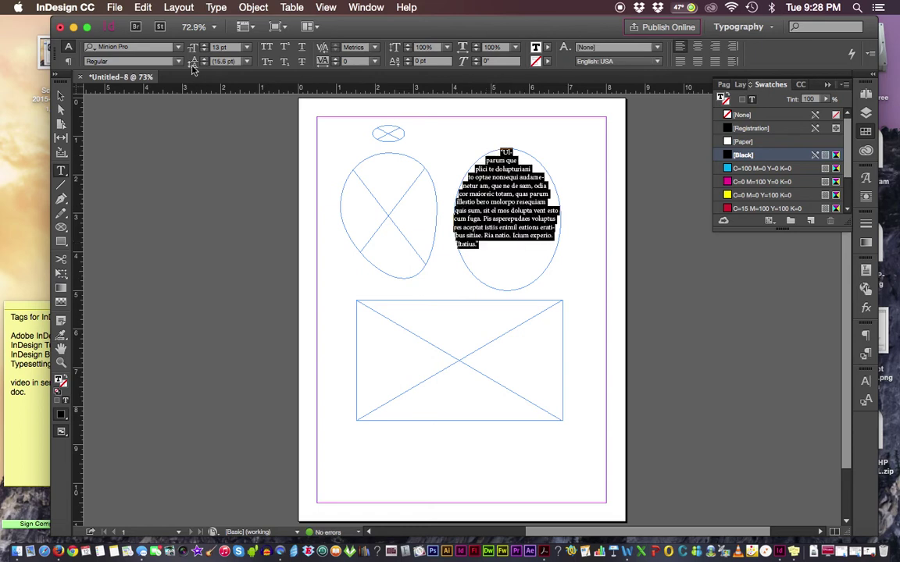
left_click(204, 45)
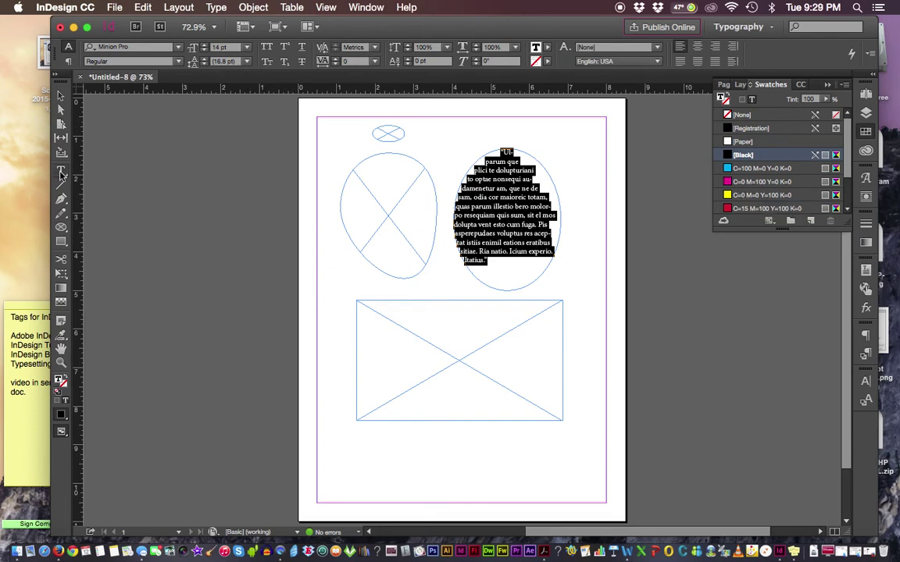
key("Escape")
Step: Draw a new ellipse at the left page edge filled with yellow at 48% tint
left_click(60, 228)
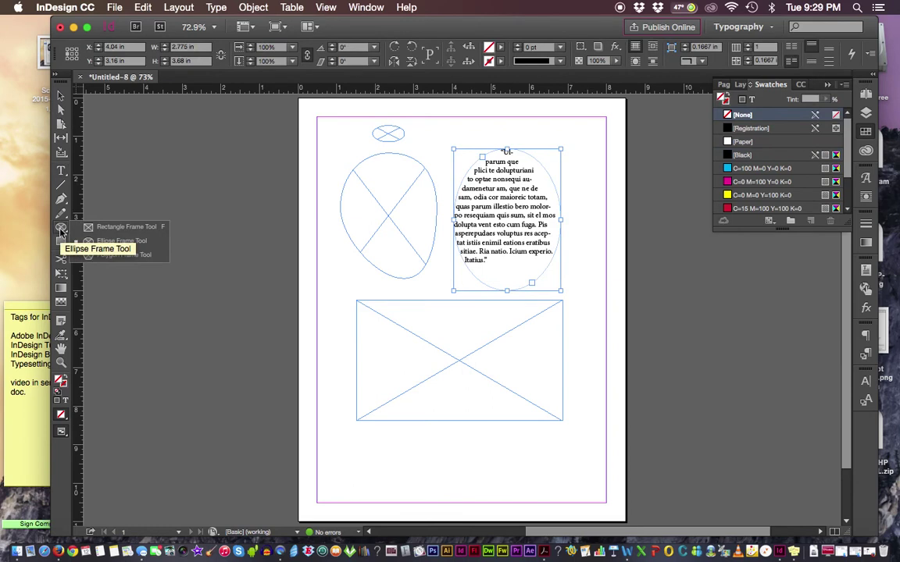
left_click(93, 240)
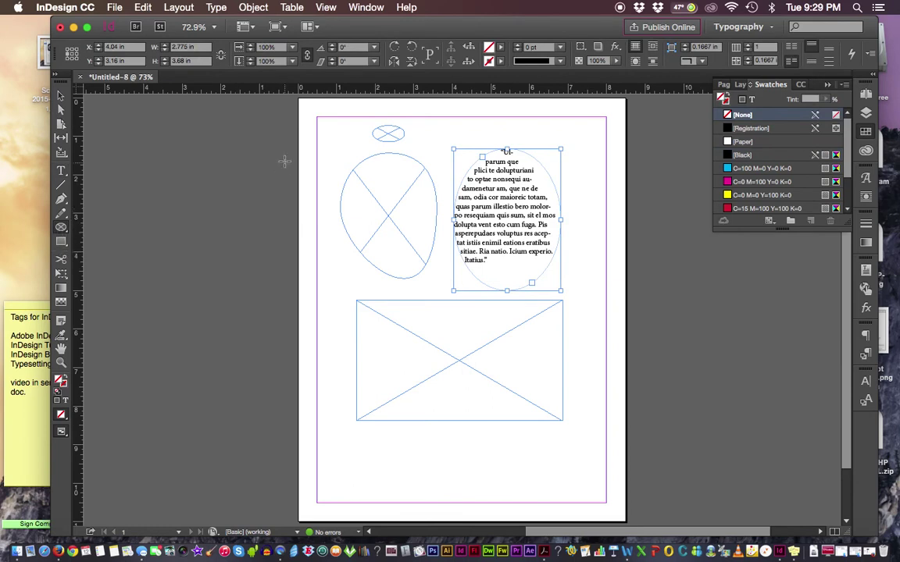
left_click_drag(285, 161, 374, 277)
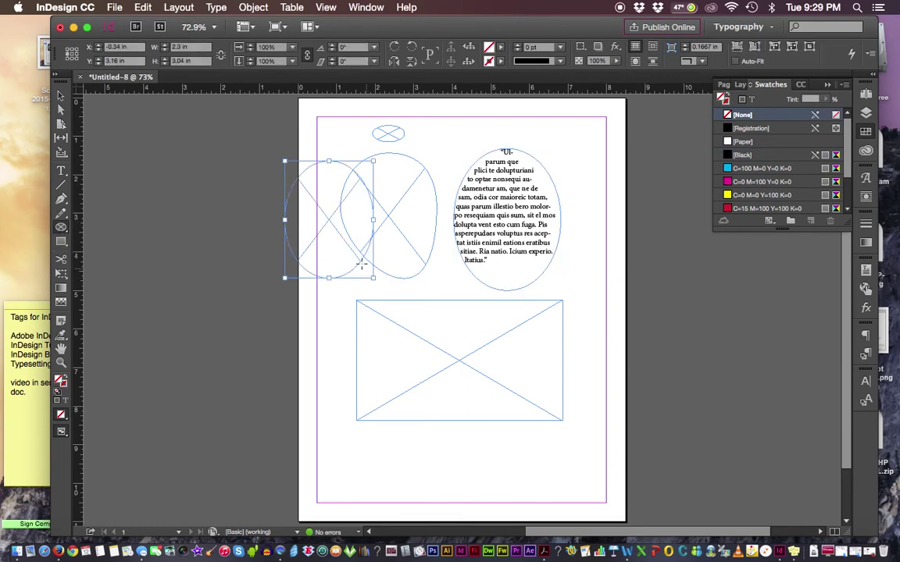
left_click(761, 194)
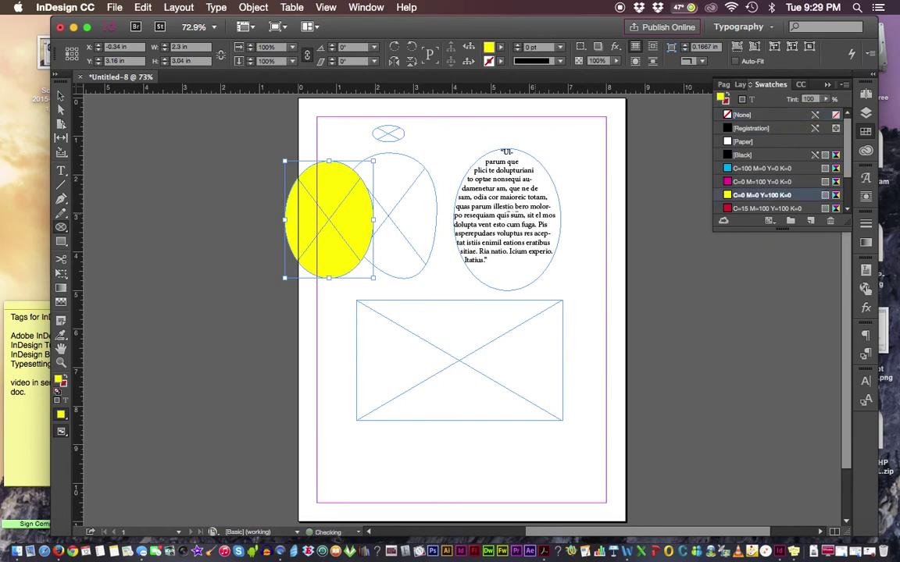
left_click(826, 99)
left_click_drag(822, 113, 793, 114)
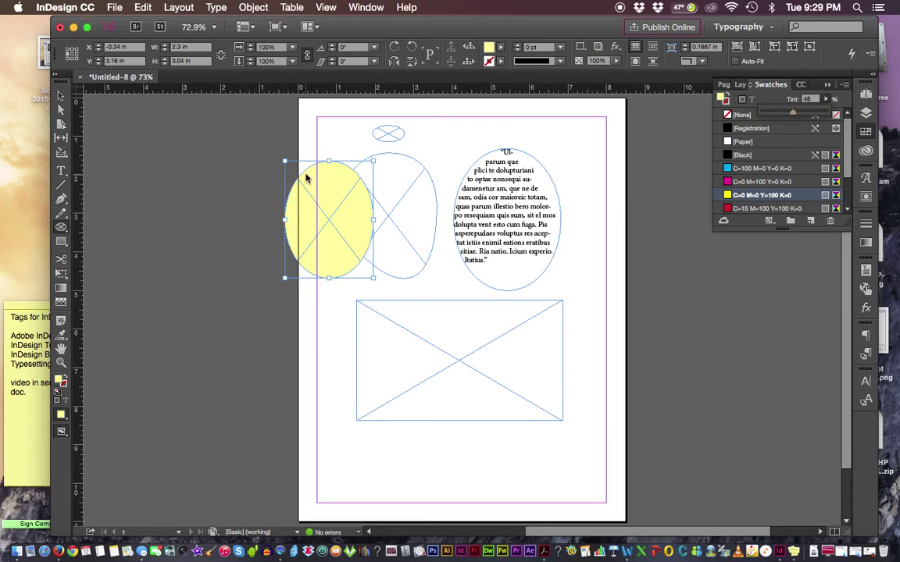
Step: Draw a smaller ellipse inside the yellow one and resize it to 2.06 in by 2.74 in
left_click(106, 208)
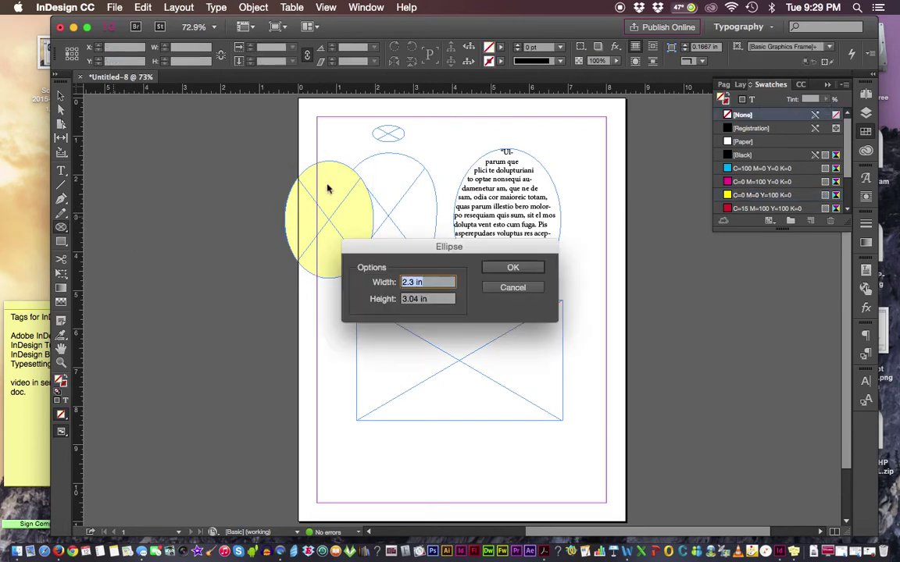
left_click(514, 288)
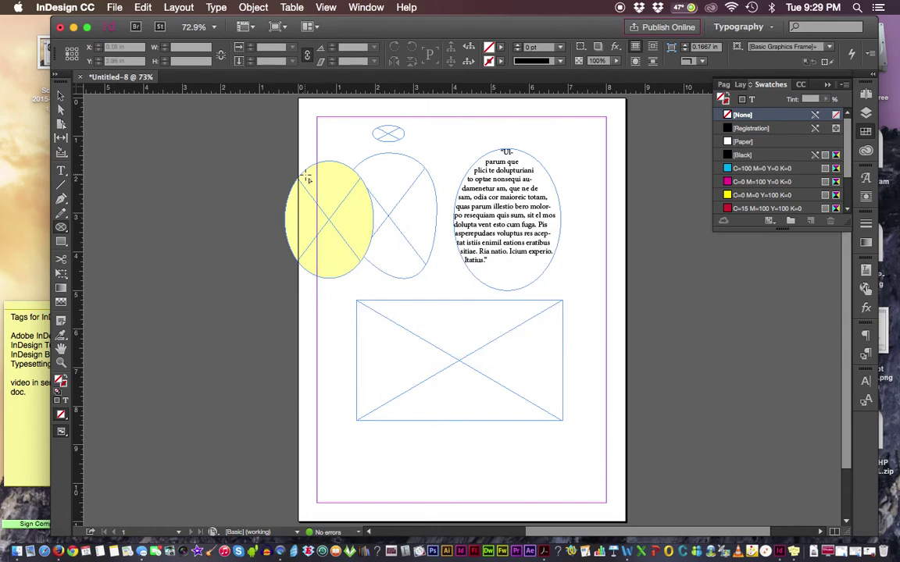
left_click_drag(308, 172, 364, 273)
left_click(61, 94)
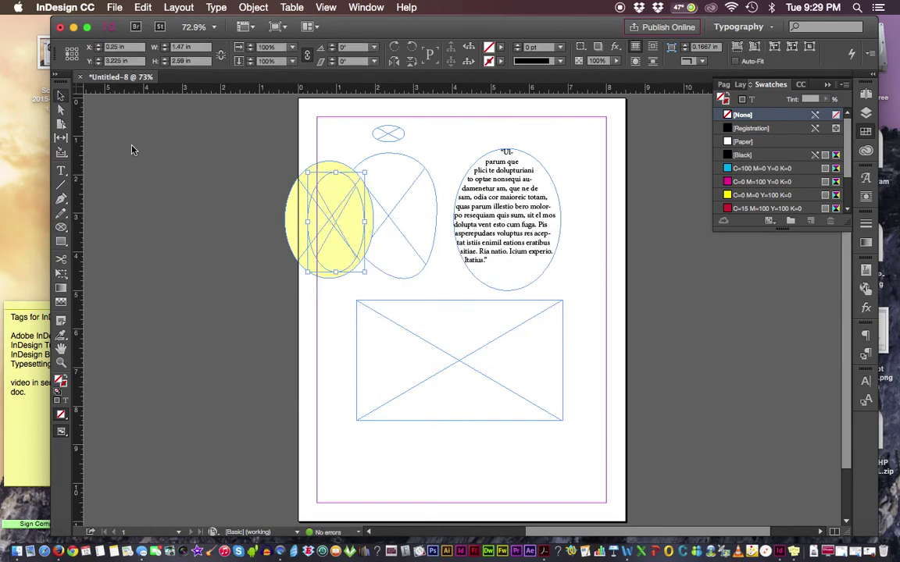
left_click_drag(307, 222, 298, 221)
left_click_drag(366, 223, 371, 223)
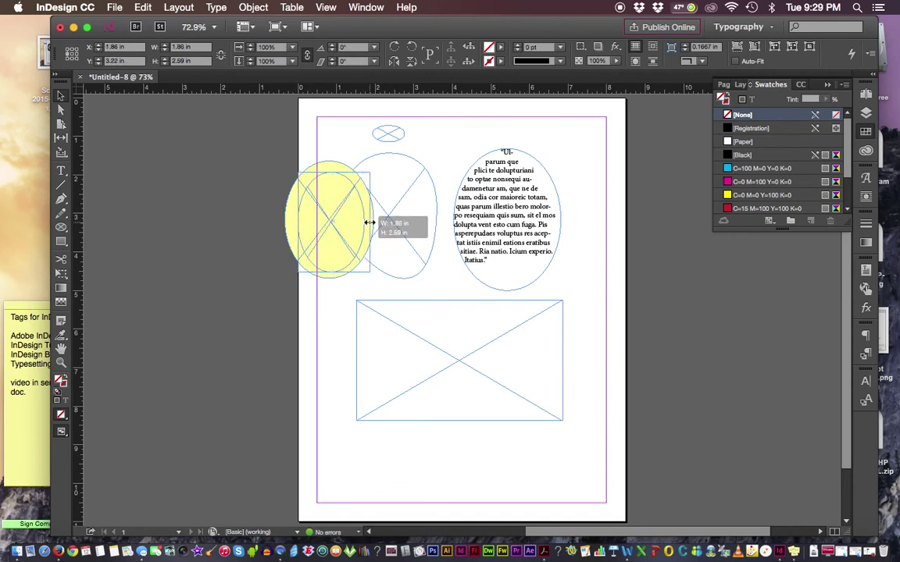
left_click_drag(298, 221, 290, 221)
left_click_drag(290, 172, 289, 167)
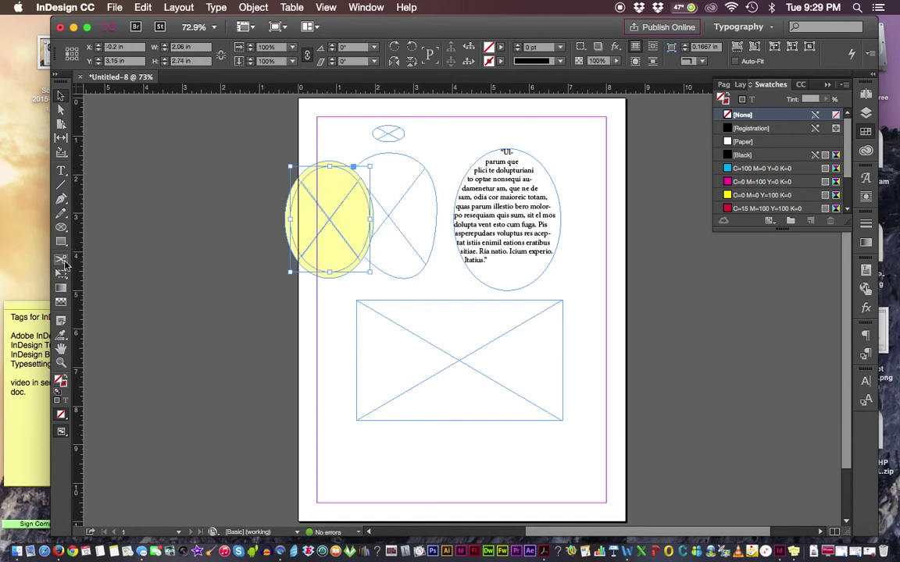
Step: Paste the right oval's quote into the yellow ellipse and enlarge it slightly around its centre
left_click(61, 170)
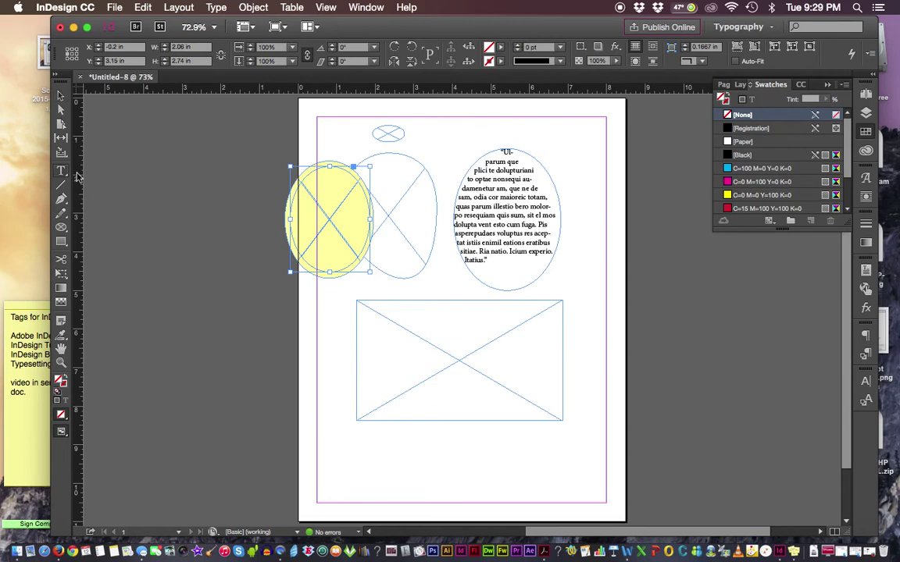
left_click(334, 179)
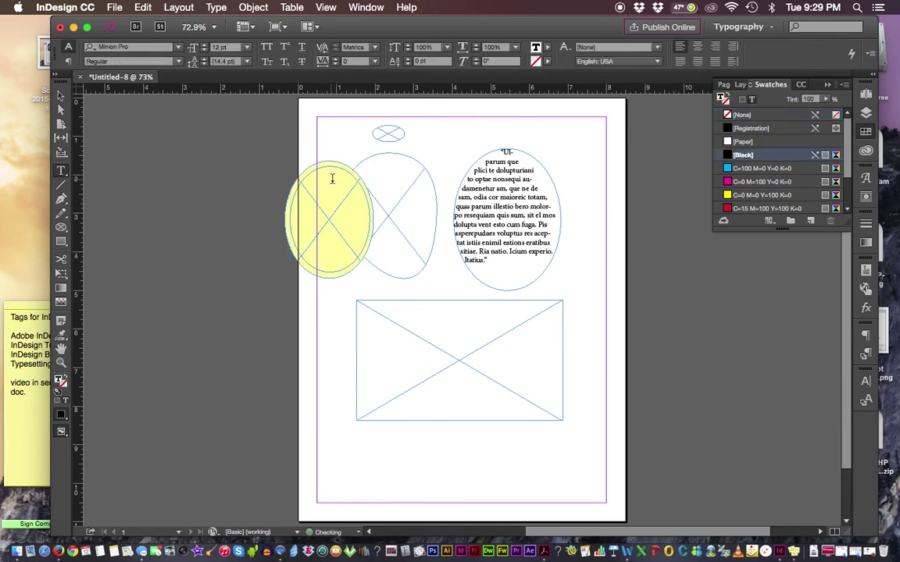
left_click_drag(501, 152, 510, 296)
left_click(322, 202)
key("super+v")
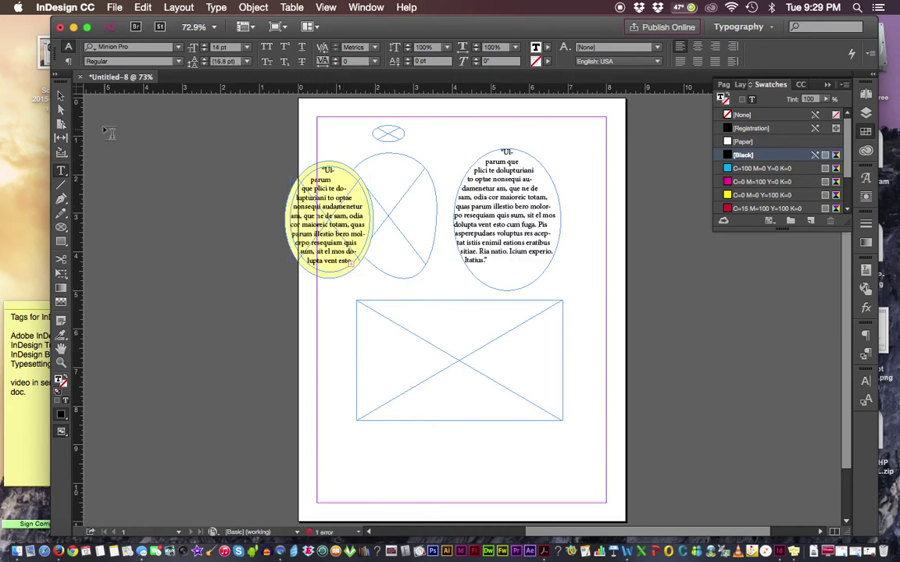
left_click(62, 96)
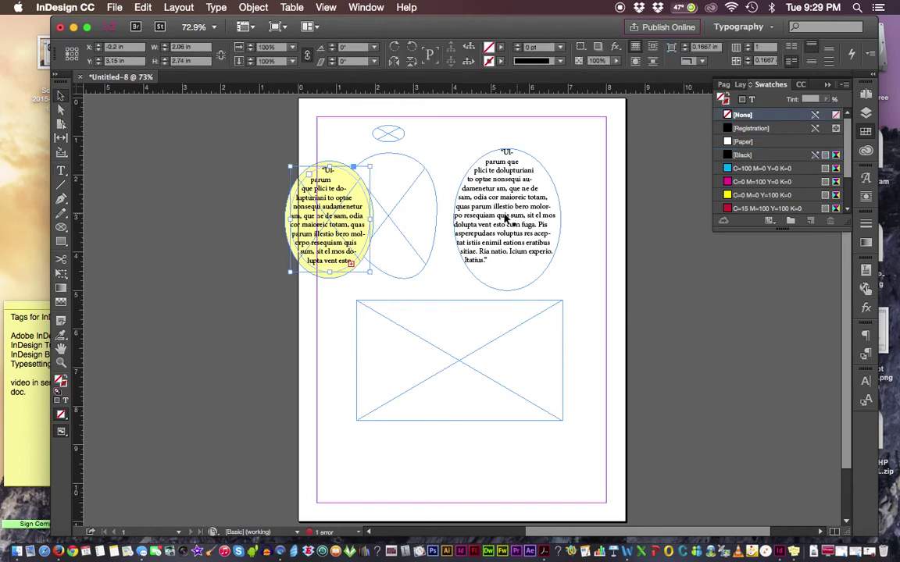
left_click_drag(290, 166, 285, 161)
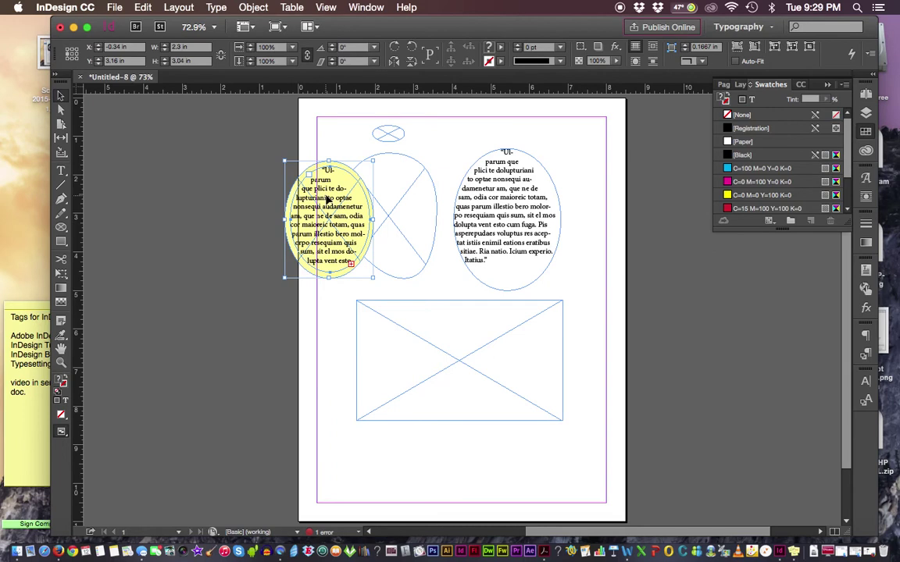
Step: Delete the yellow ellipse and reshape the quote oval to 2.935 in by 3.46 in
key("Delete")
left_click(539, 236)
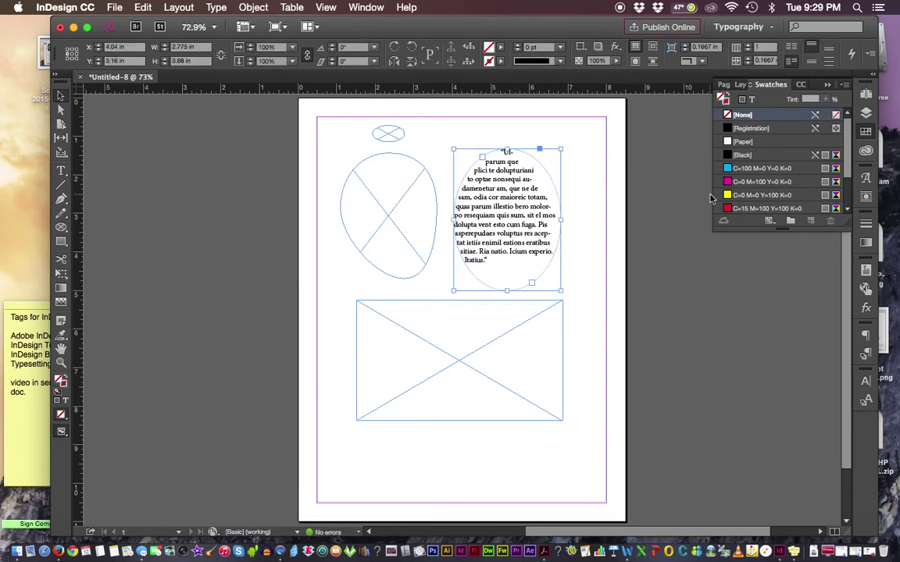
left_click_drag(508, 292, 508, 282)
mouse_move(450, 216)
left_mouse_down()
mouse_move(403, 216)
mouse_move(447, 215)
left_mouse_up()
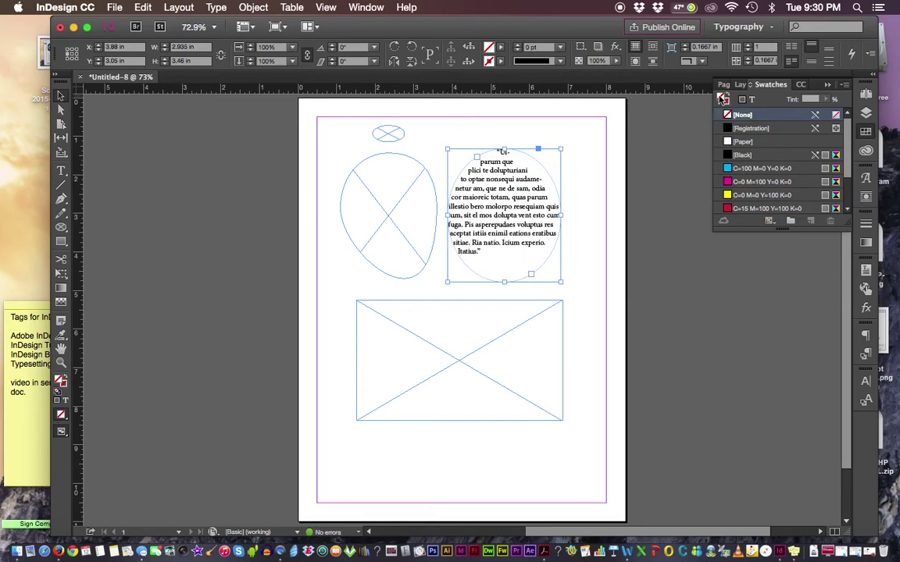
Step: Fill the quote oval with yellow at a 50% tint
left_click(755, 197)
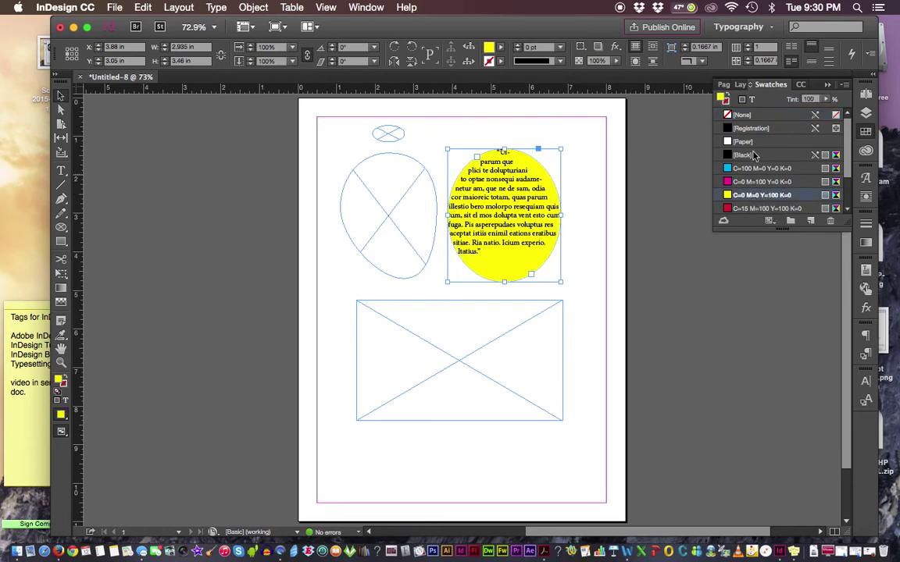
left_click(826, 99)
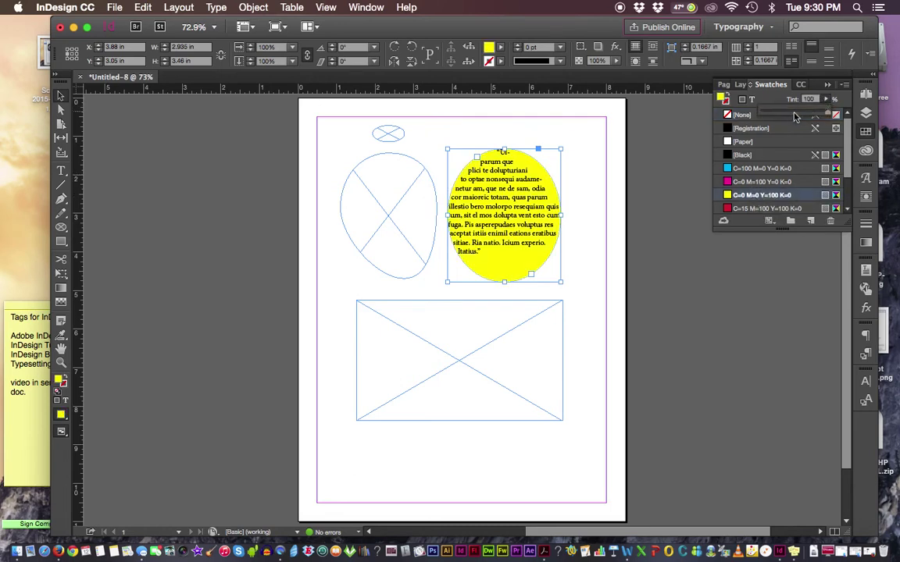
left_click_drag(808, 112, 795, 116)
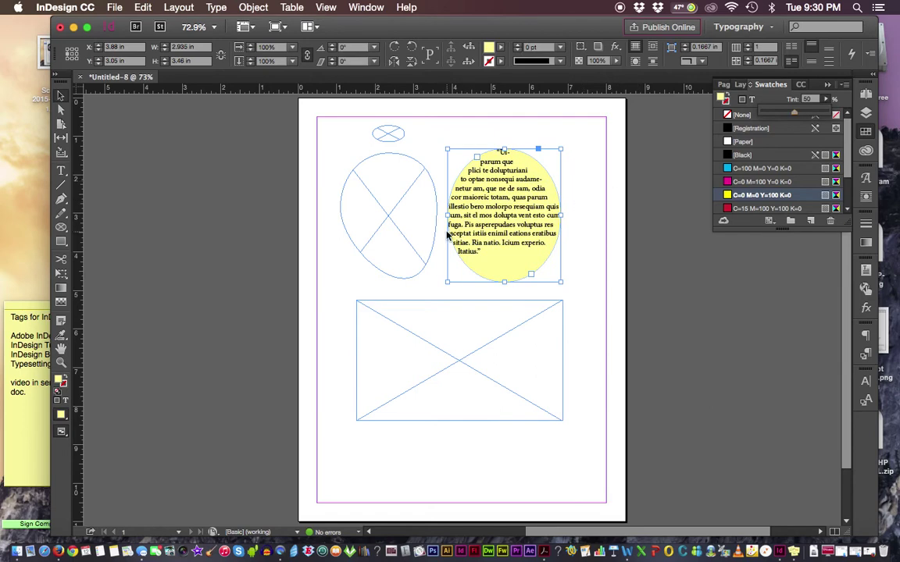
Step: Zoom to 125% on the yellow quote oval, reselect it, and bring up the Object menu
left_click(494, 224)
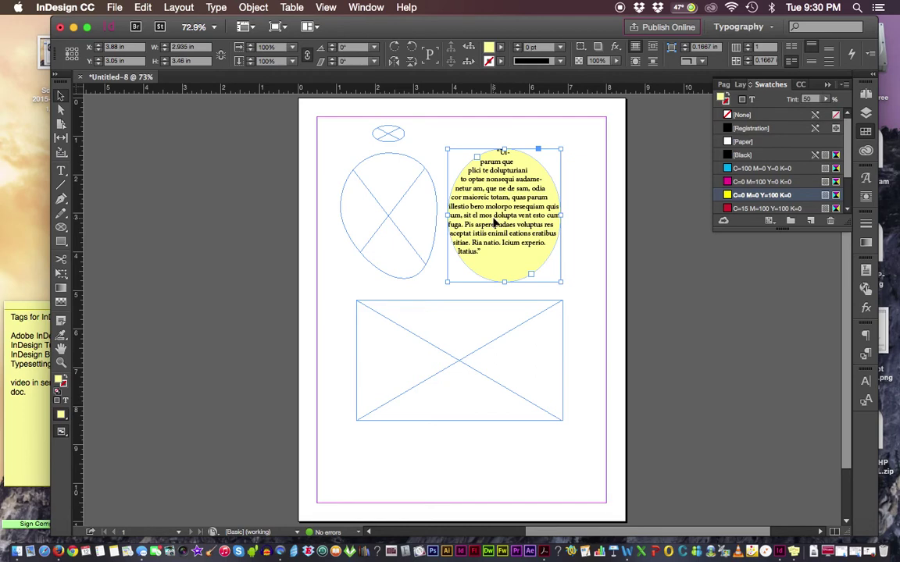
key("super+equal")
key("super+equal")
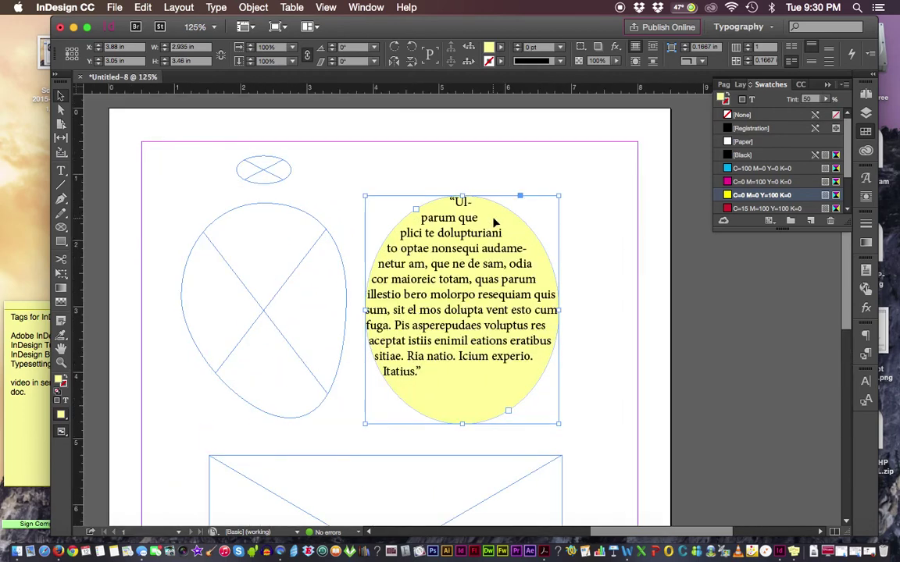
left_click(557, 222)
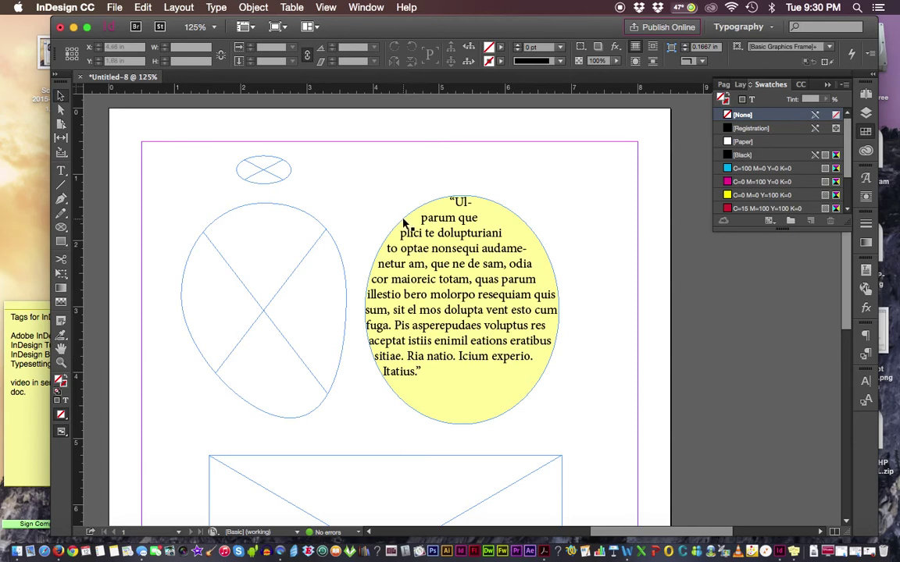
left_click(404, 224)
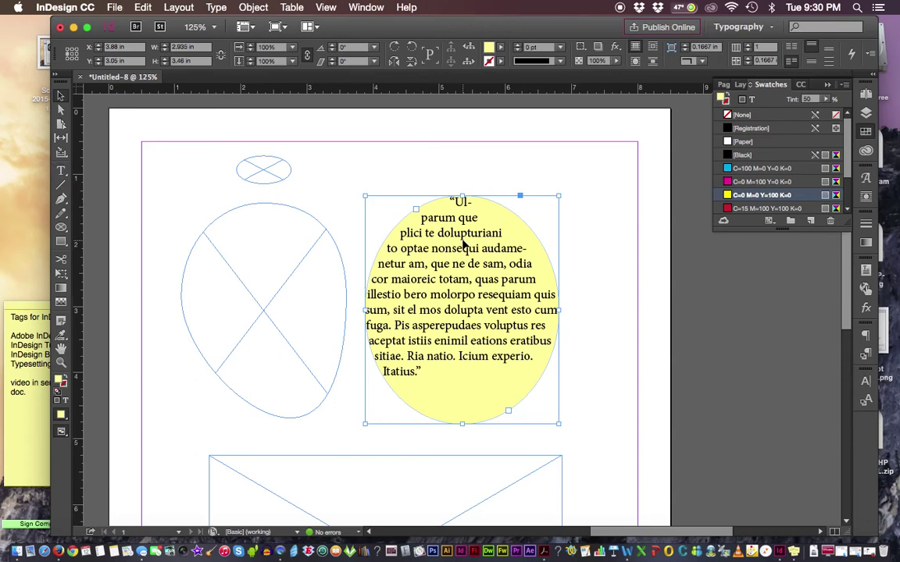
left_click(252, 7)
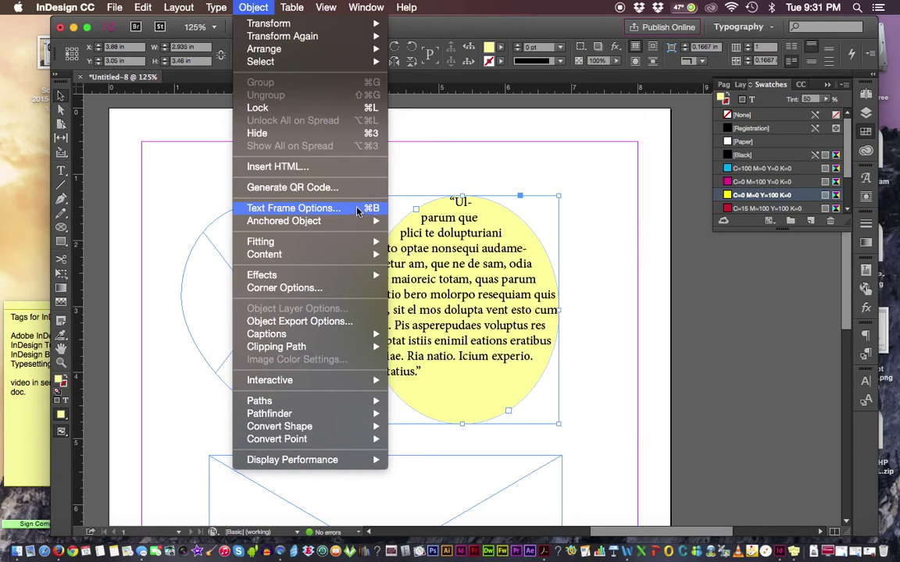
Step: In Text Frame Options, try two columns with 0.125 in and 0.0625 in gutters, then revert to one
left_click(356, 209)
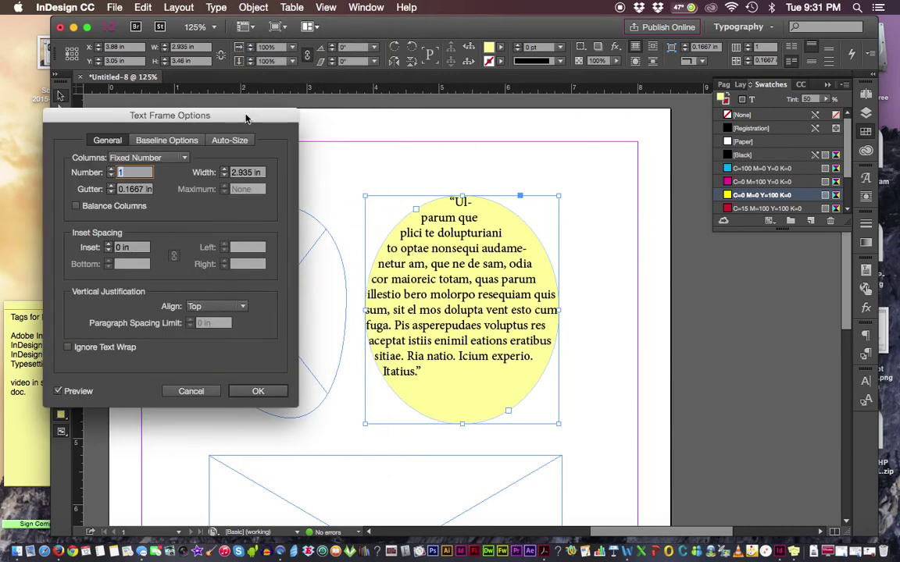
left_click_drag(244, 110, 297, 102)
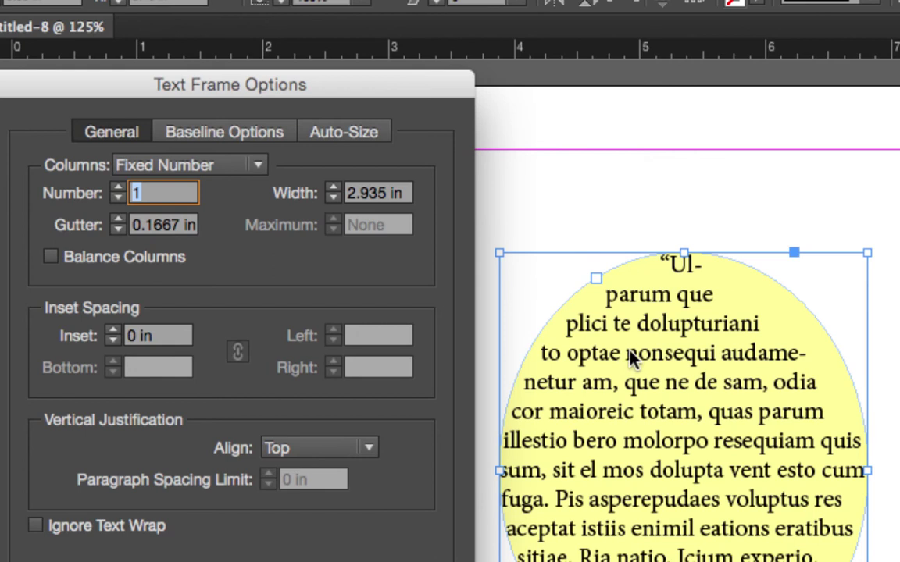
left_click(118, 188)
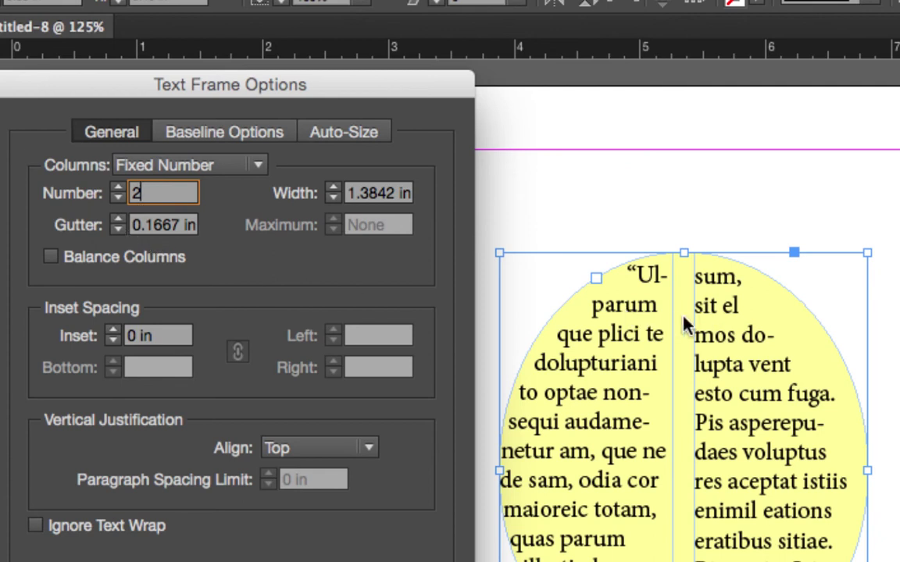
left_click(119, 229)
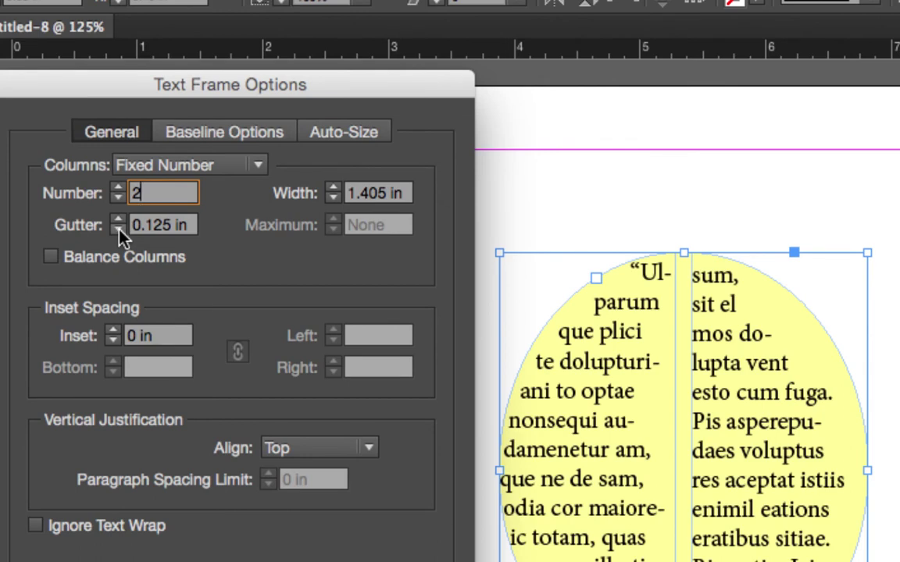
left_click(119, 230)
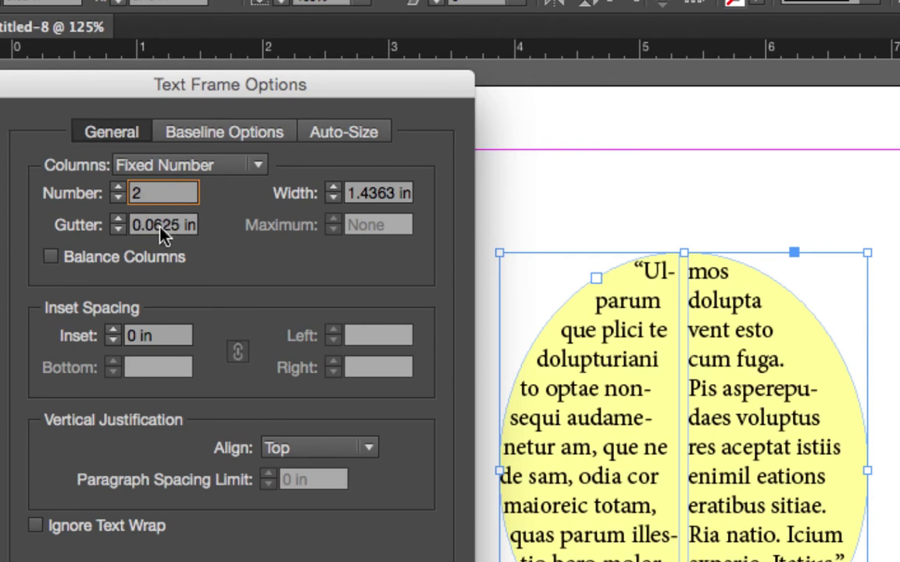
left_click(117, 221)
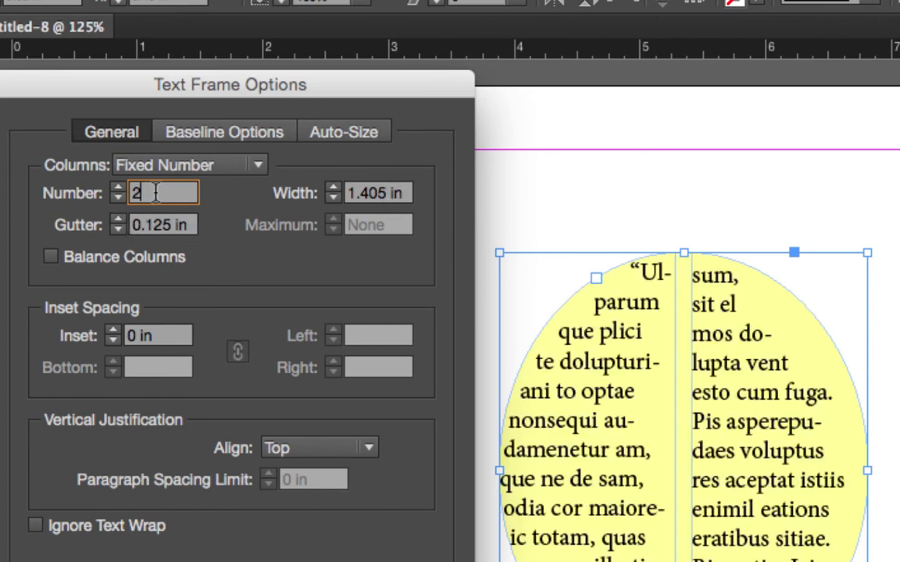
left_click(119, 198)
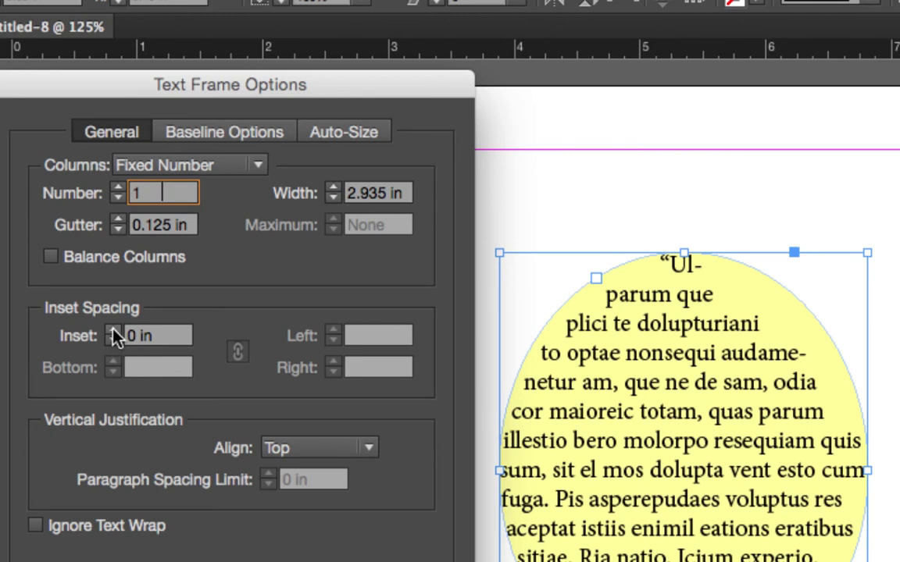
Step: Set the quote oval's inset spacing to 0.125 in, narrowing its column to 2.685 in
left_click(113, 331)
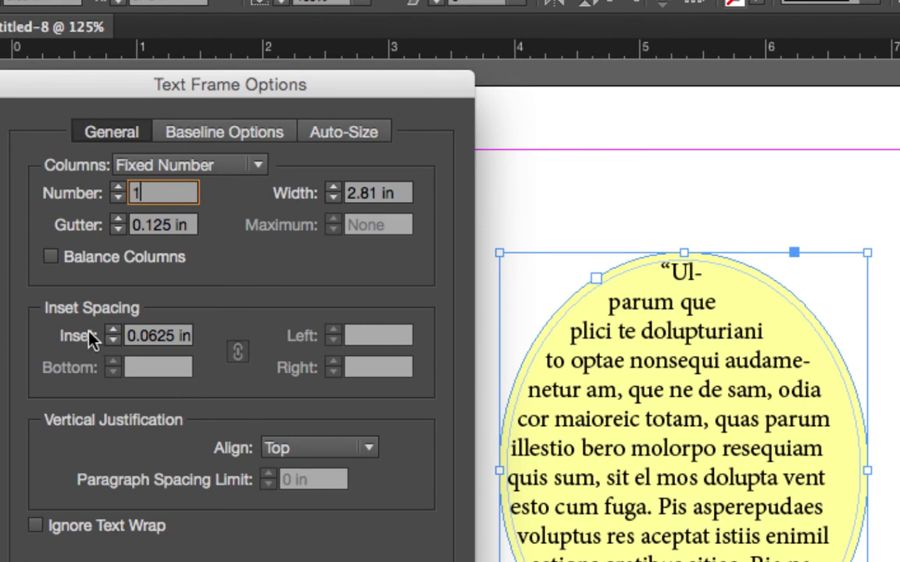
left_click(114, 332)
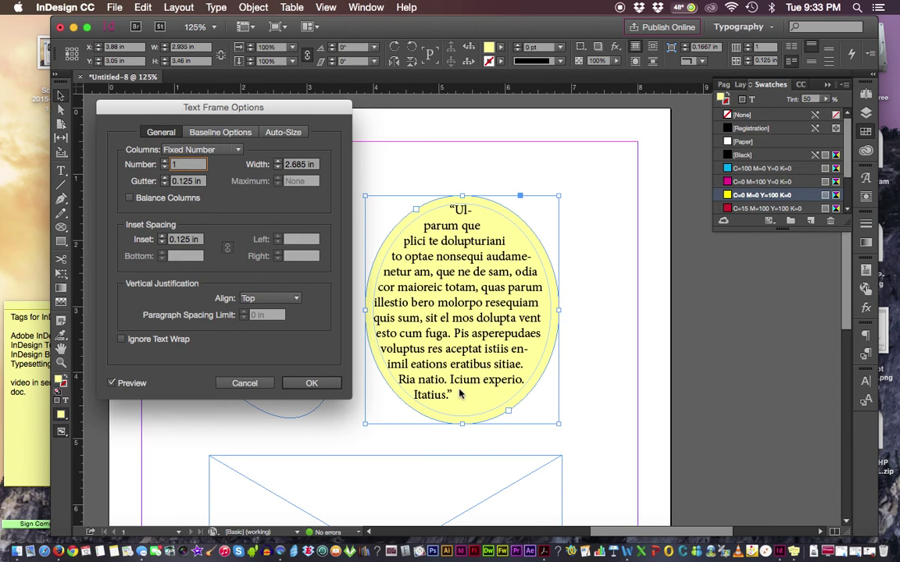
left_click(296, 299)
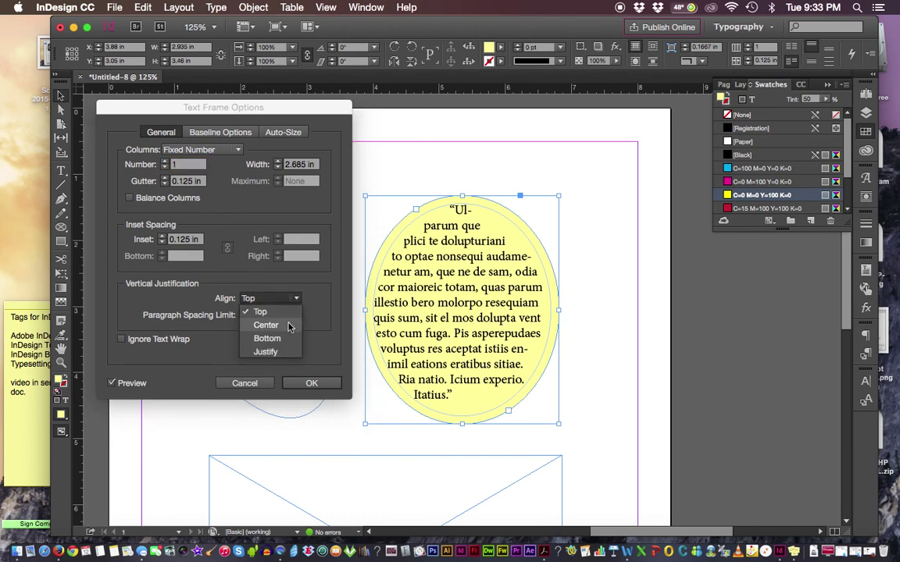
Step: Set vertical justification to Center and confirm the Text Frame Options
left_click(288, 326)
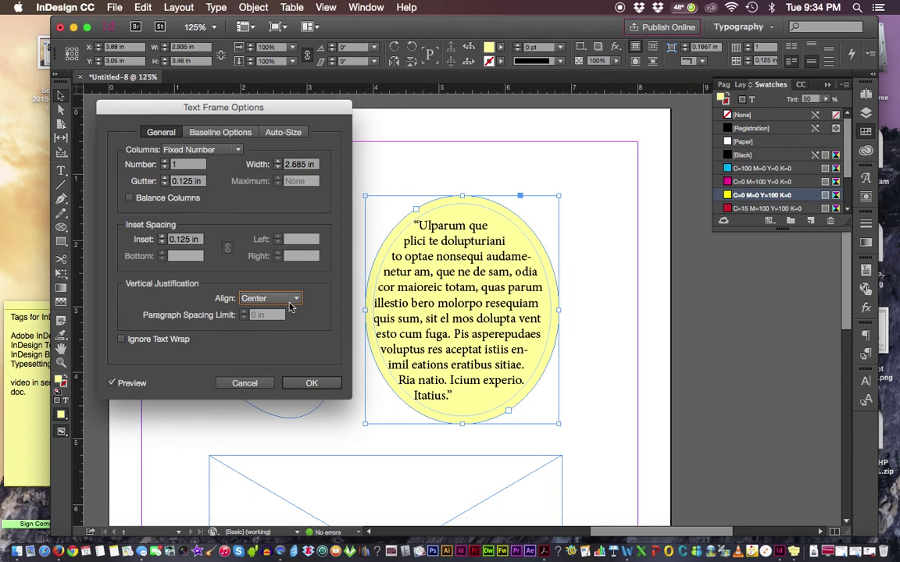
left_click(311, 384)
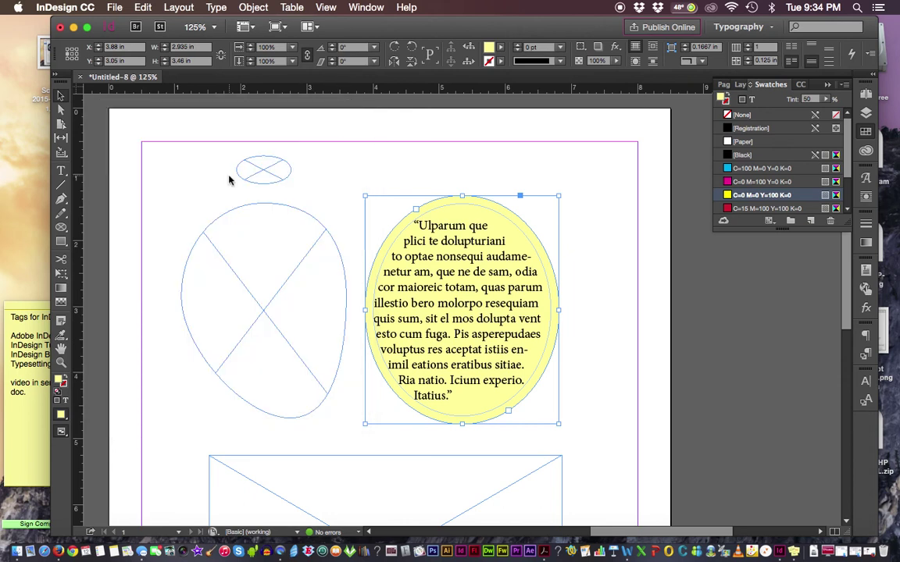
Step: Select the whole quote inside the yellow ellipse and center-align it
left_click(60, 171)
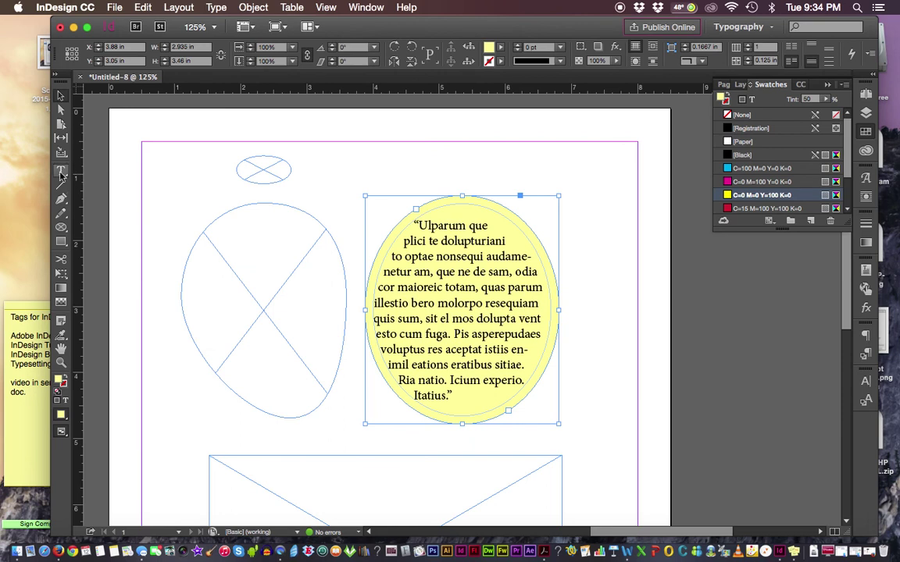
left_click(416, 225)
left_click_drag(415, 225, 538, 394)
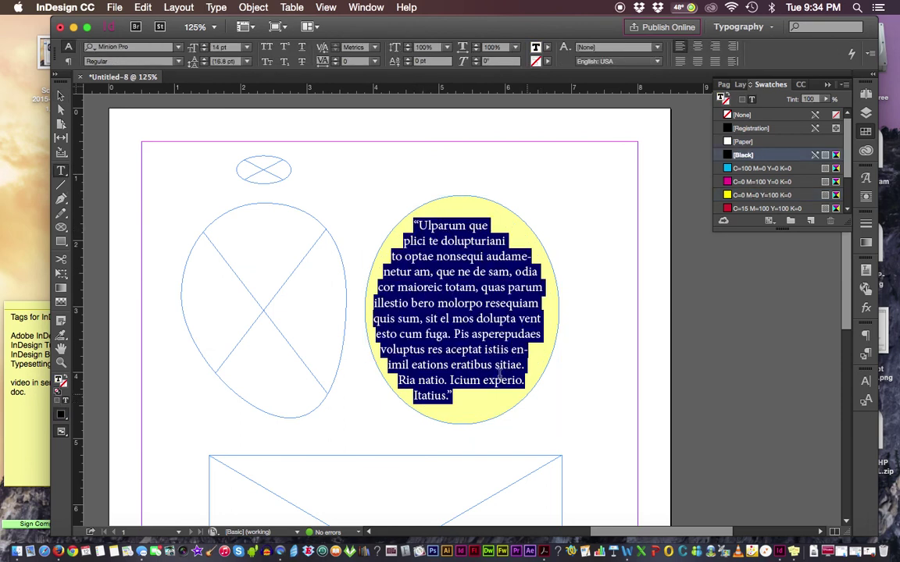
left_click(69, 62)
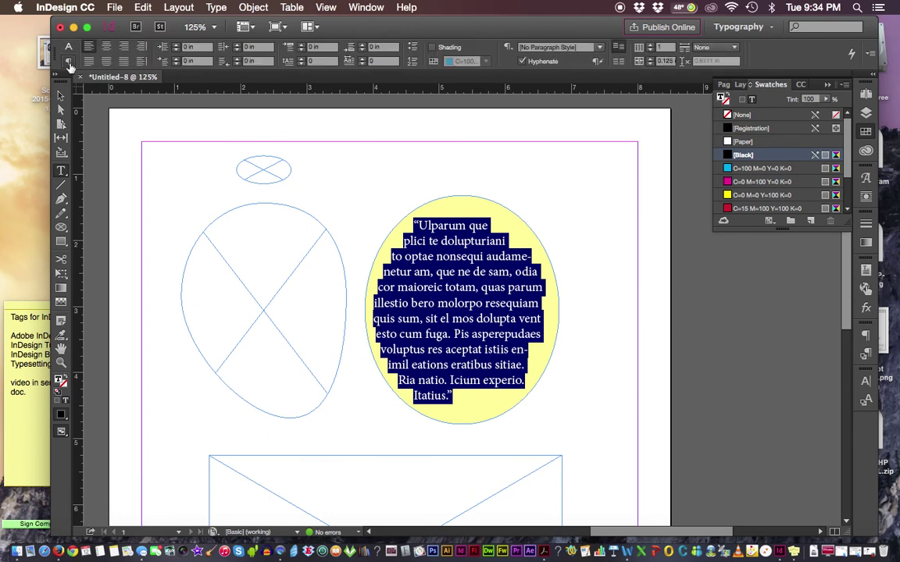
left_click(107, 48)
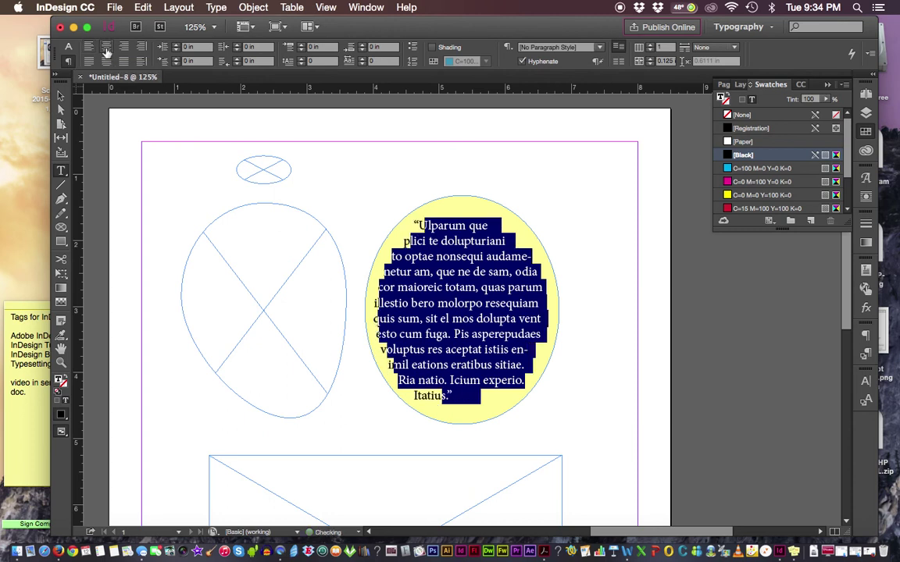
Step: Try Justify with Last Line Aligned Center on the quote, then return it to Align Center
left_click(461, 256)
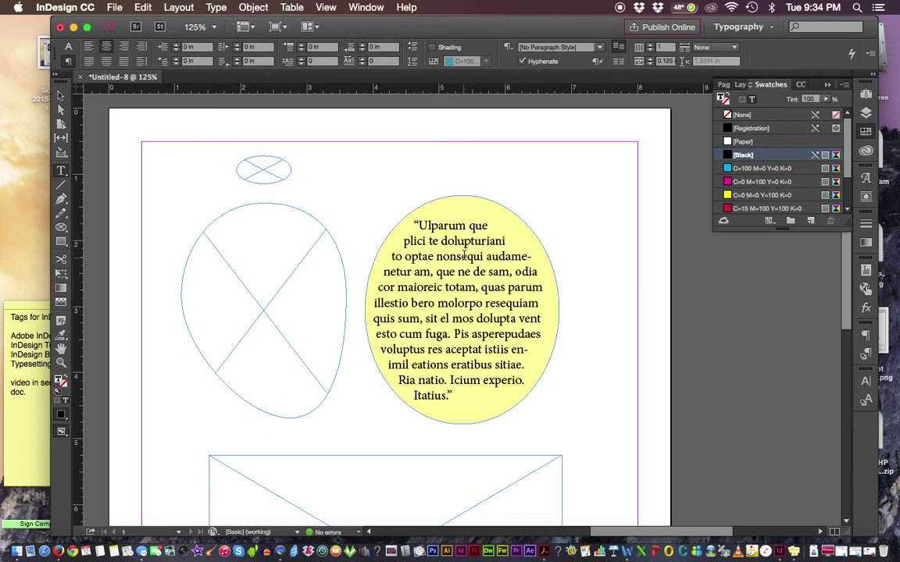
left_click(107, 66)
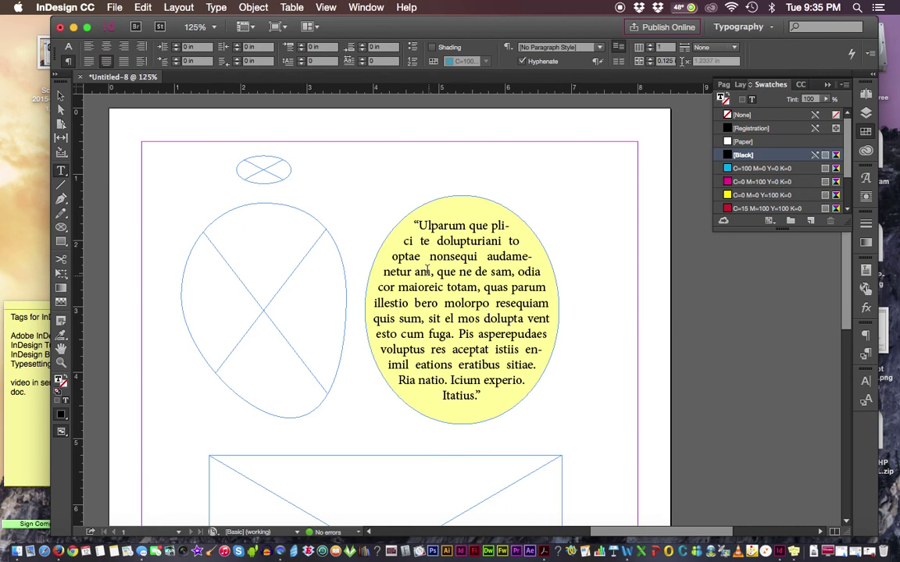
left_click(472, 256)
left_click(107, 48)
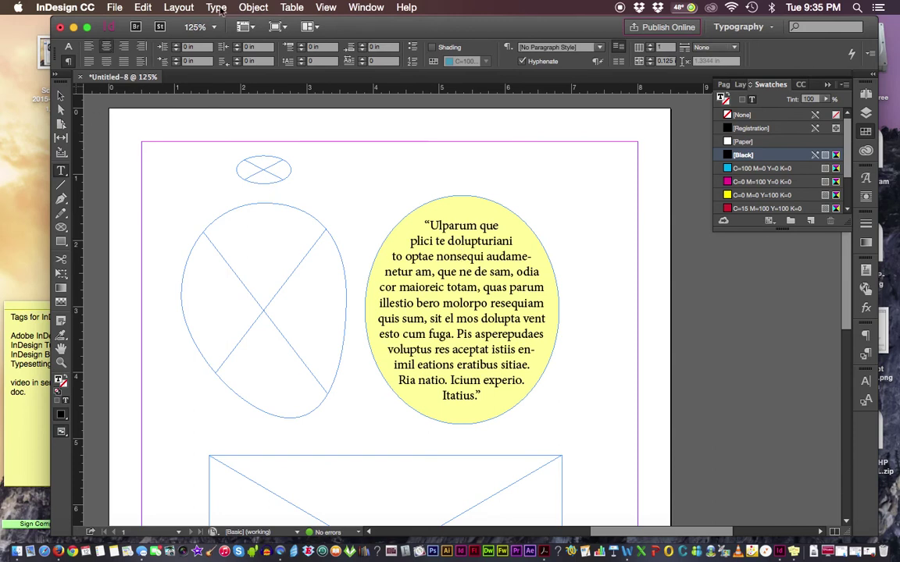
Step: Set the ellipse's Text Frame Options vertical justification to Justify
left_click(254, 7)
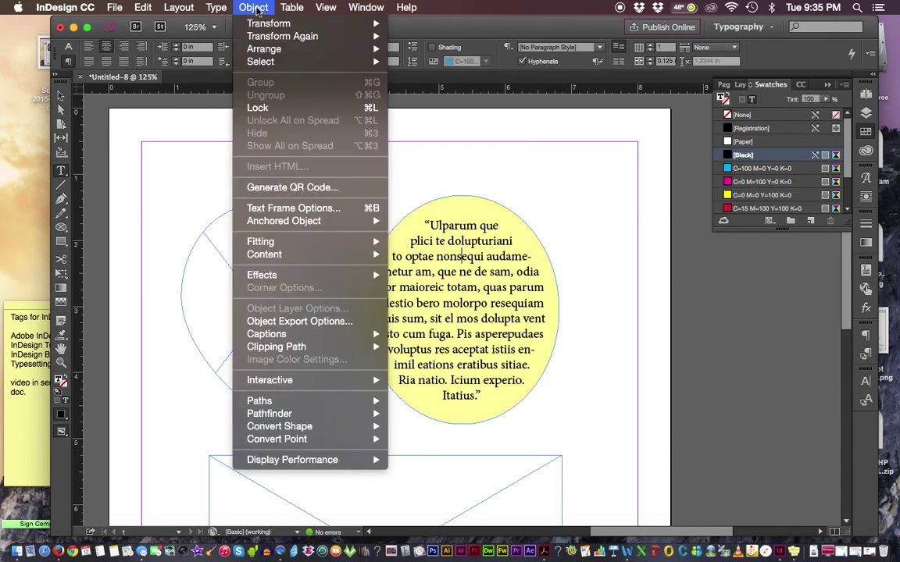
left_click(279, 214)
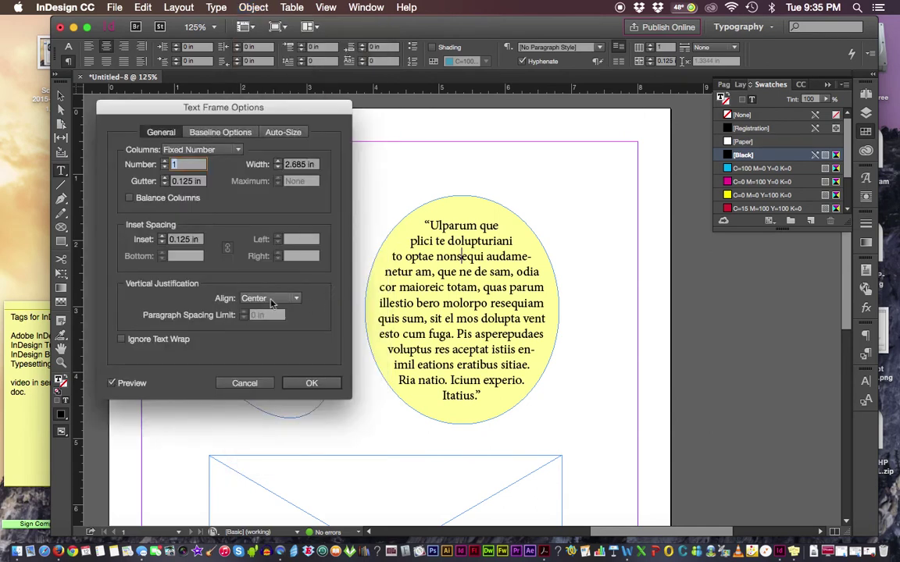
left_click(296, 299)
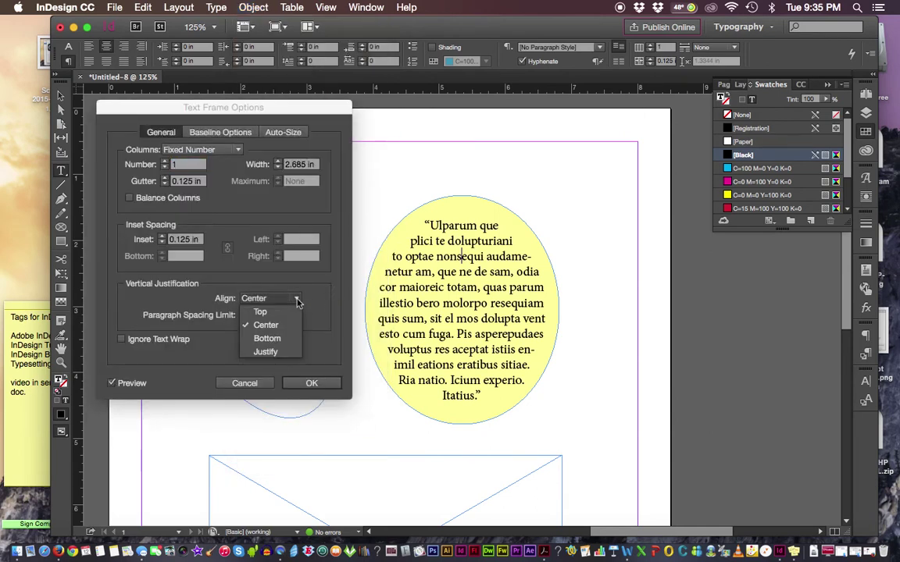
left_click(264, 353)
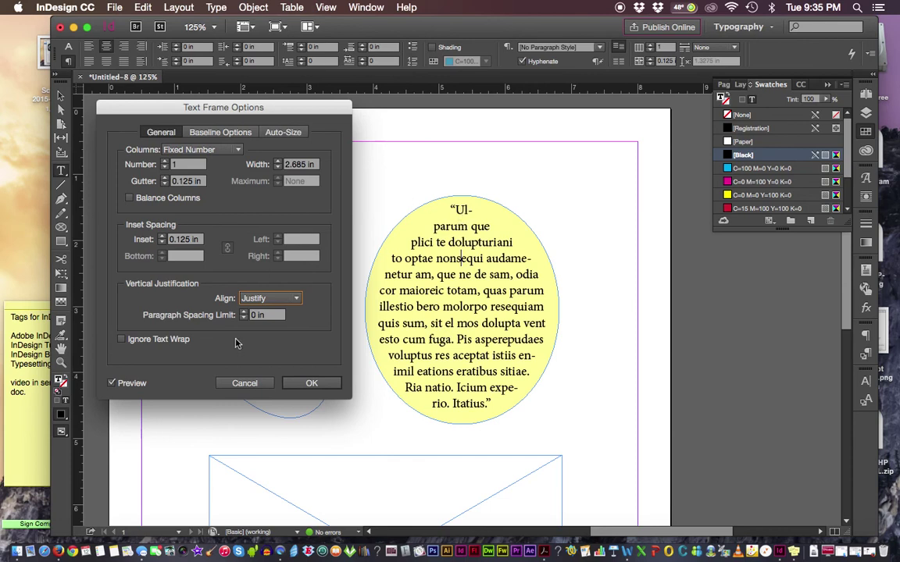
left_click(309, 383)
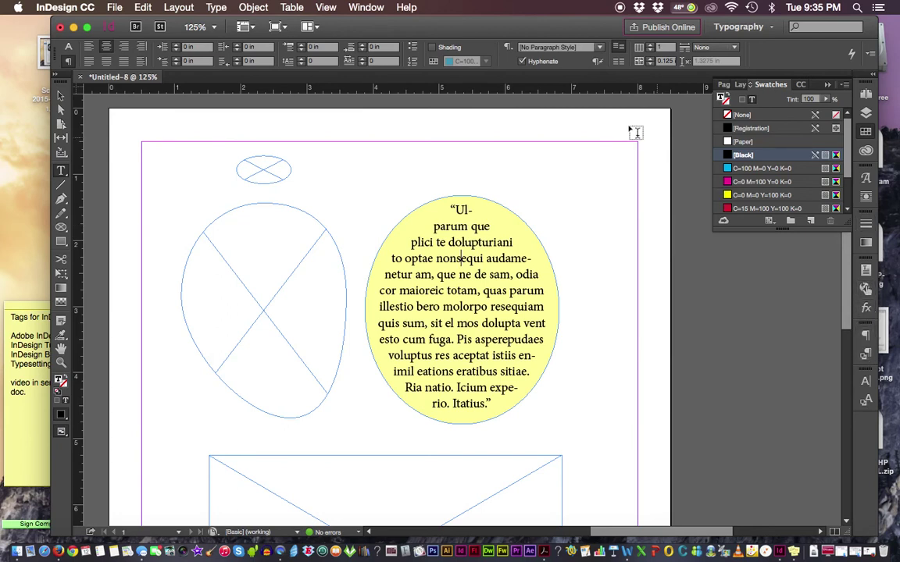
Step: Turn off Hyphenate for the quote and deselect the ellipse frame
left_click(522, 62)
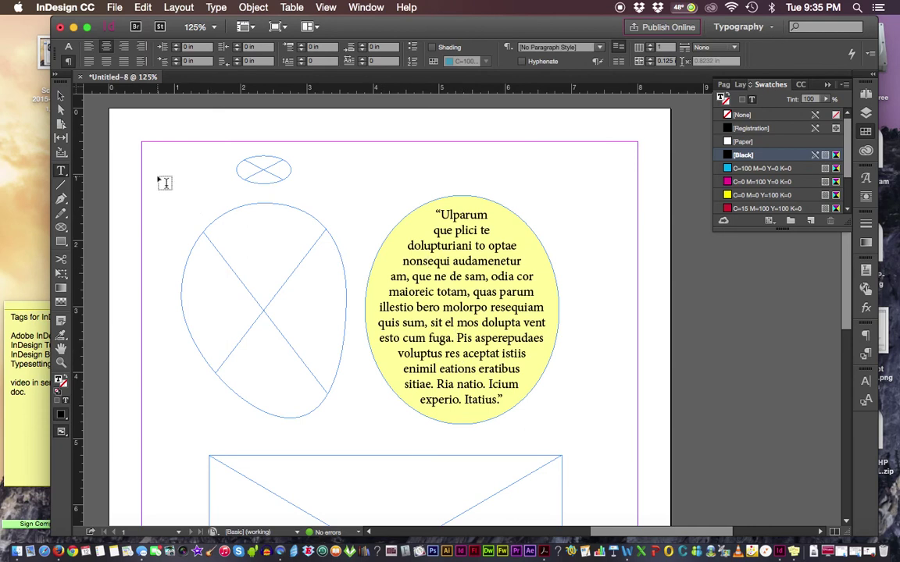
left_click(60, 95)
left_click(449, 216)
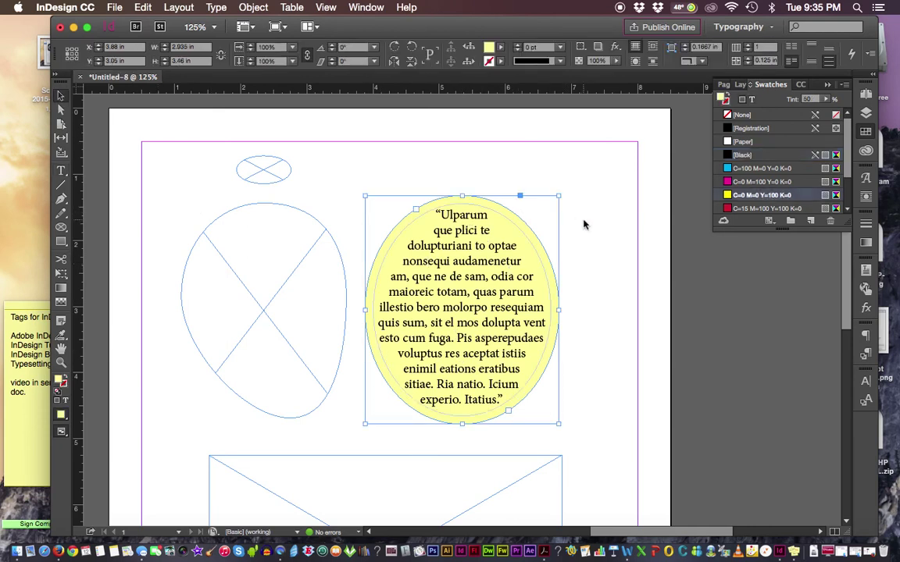
key("super+shift+a")
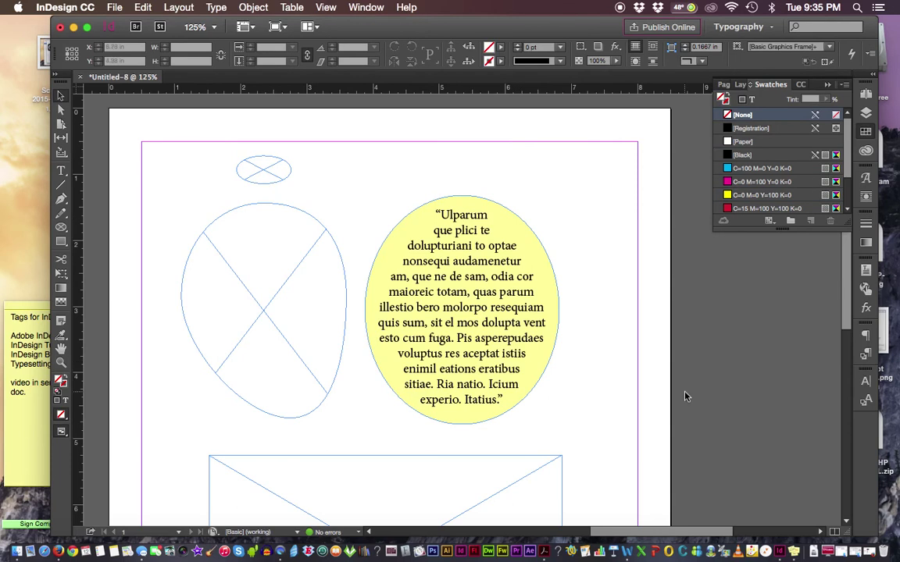
Step: Select the empty rectangle below the ellipse and click into it with the Type tool
scroll(848, 331, "down", 2)
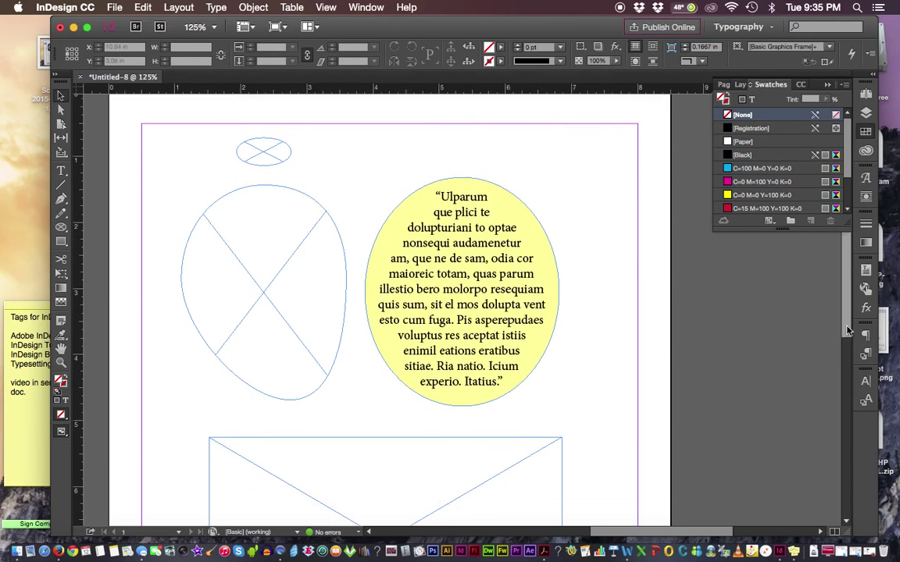
scroll(847, 331, "down", 5)
left_click(432, 415)
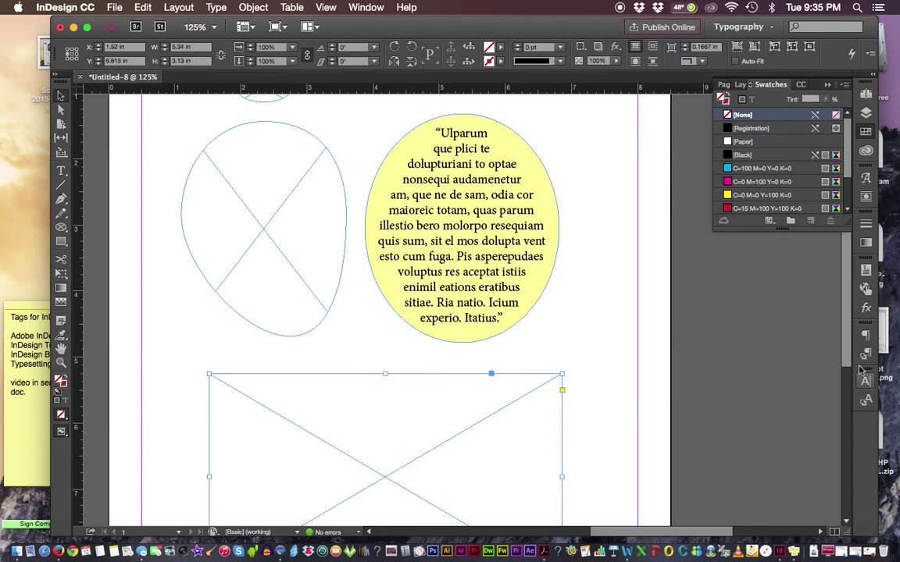
scroll(761, 384, "down", 8)
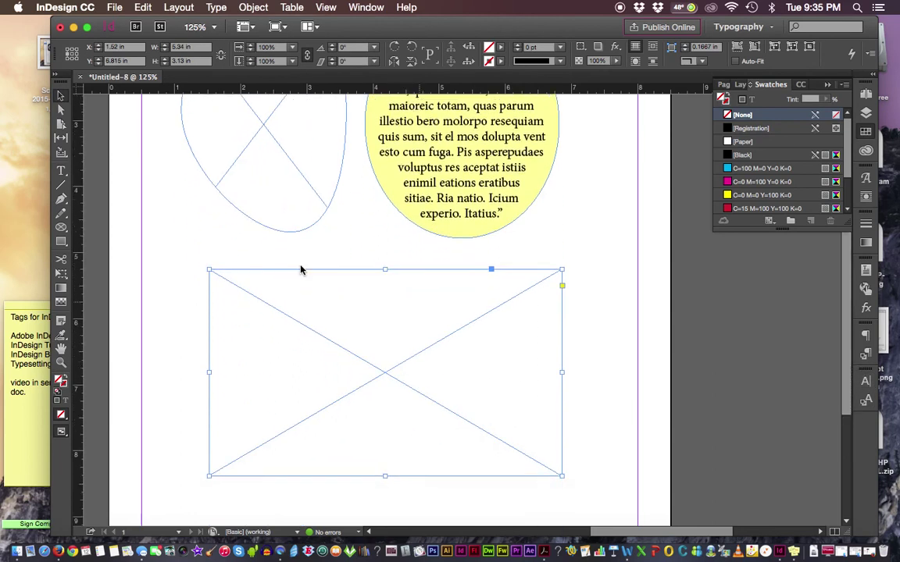
left_click(61, 171)
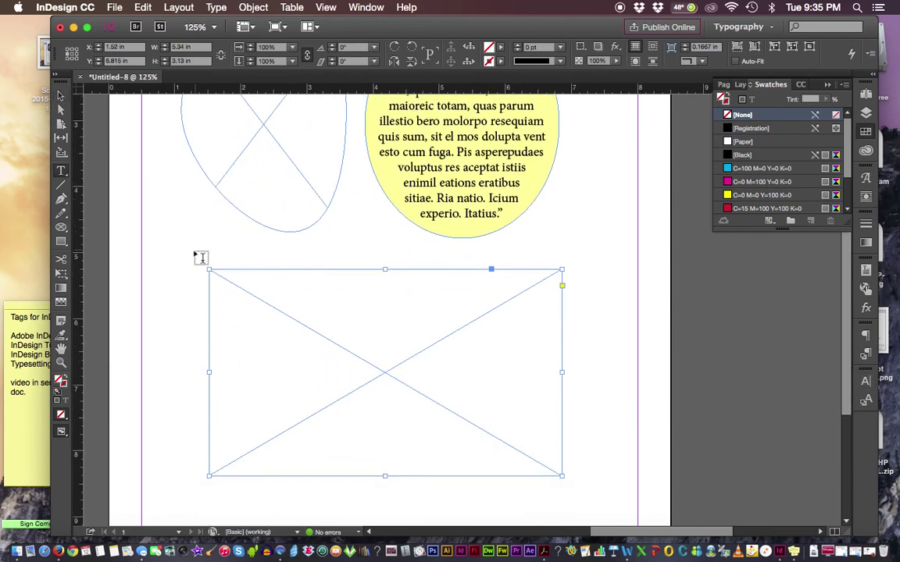
left_click(236, 279)
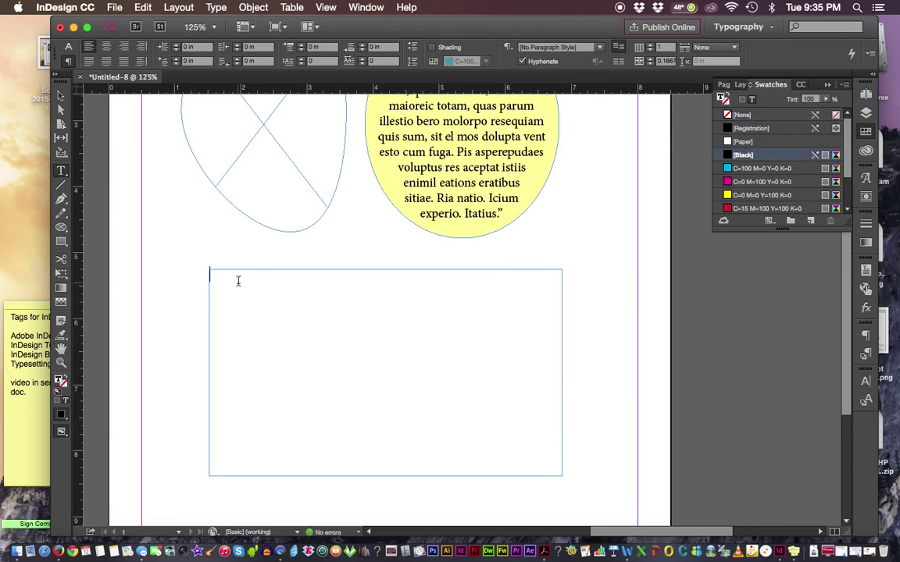
left_click(187, 8)
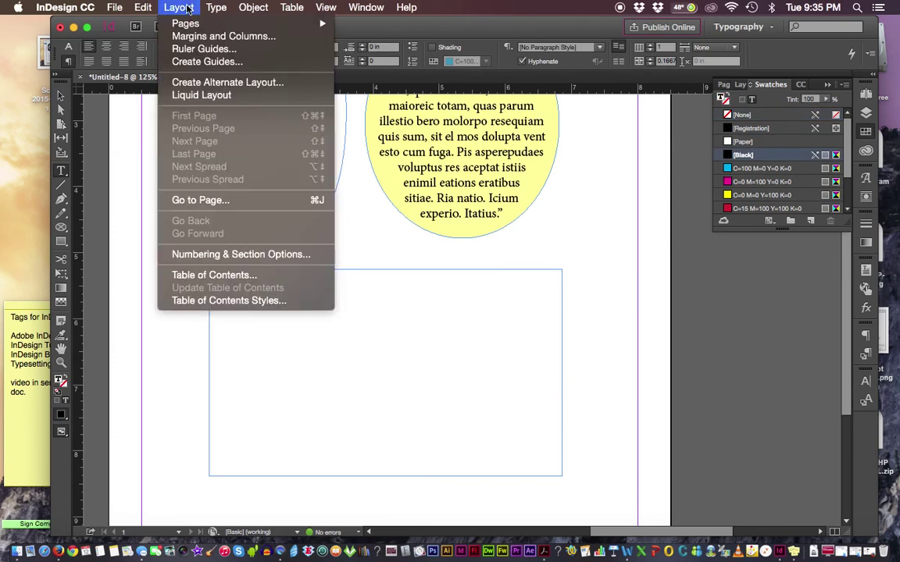
Step: Fill the lower frame with placeholder text and set its Number of Columns to 2
mouse_move(215, 7)
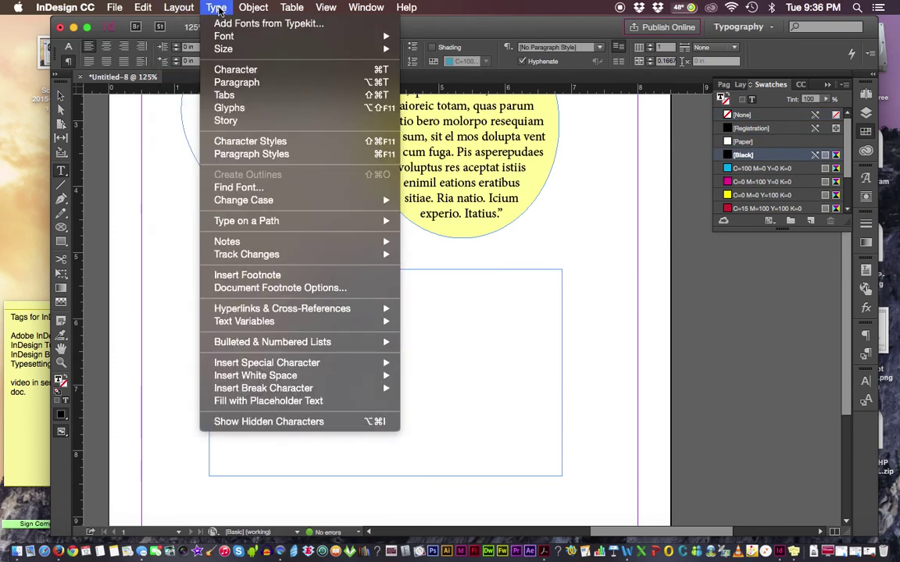
left_click(266, 401)
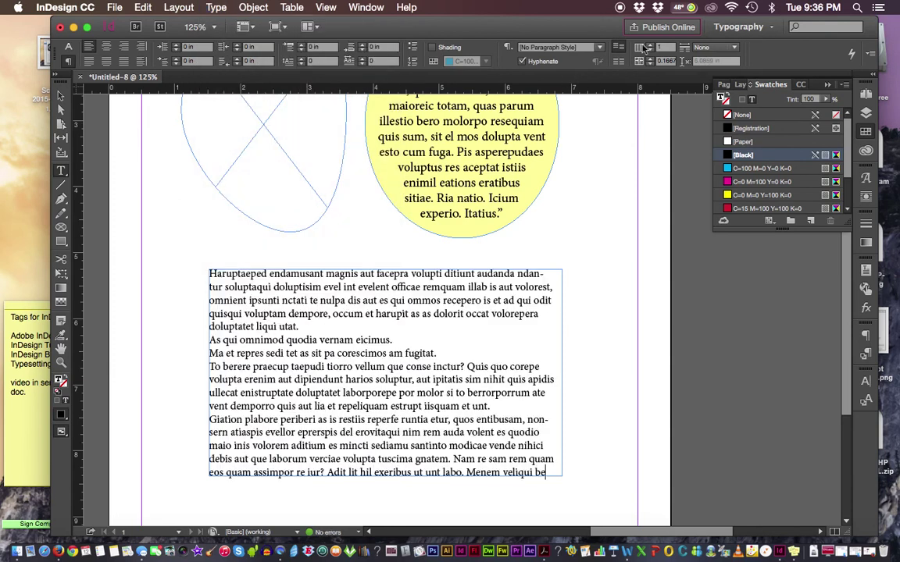
left_click(651, 47)
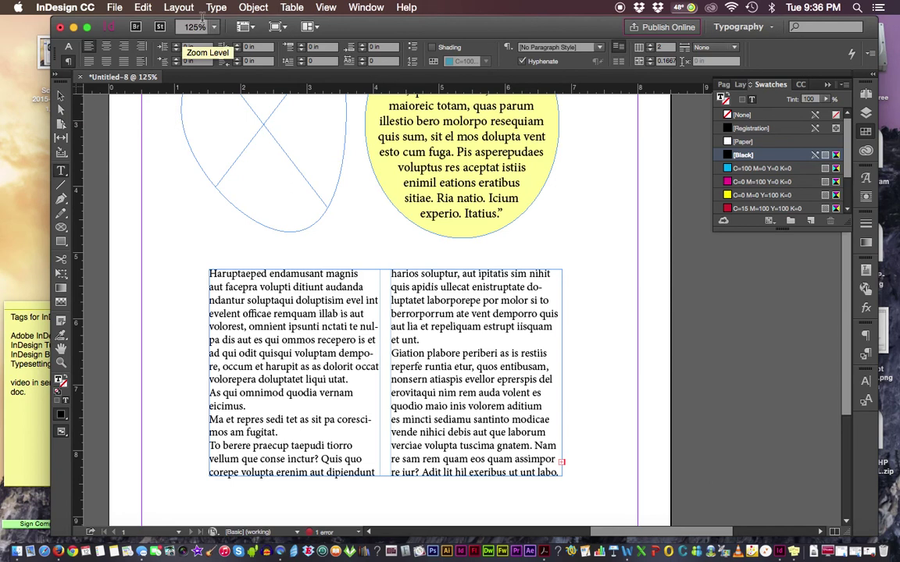
Step: Open Text Frame Options for the two-column frame, move the dialog aside, and view Baseline Options
left_click(250, 7)
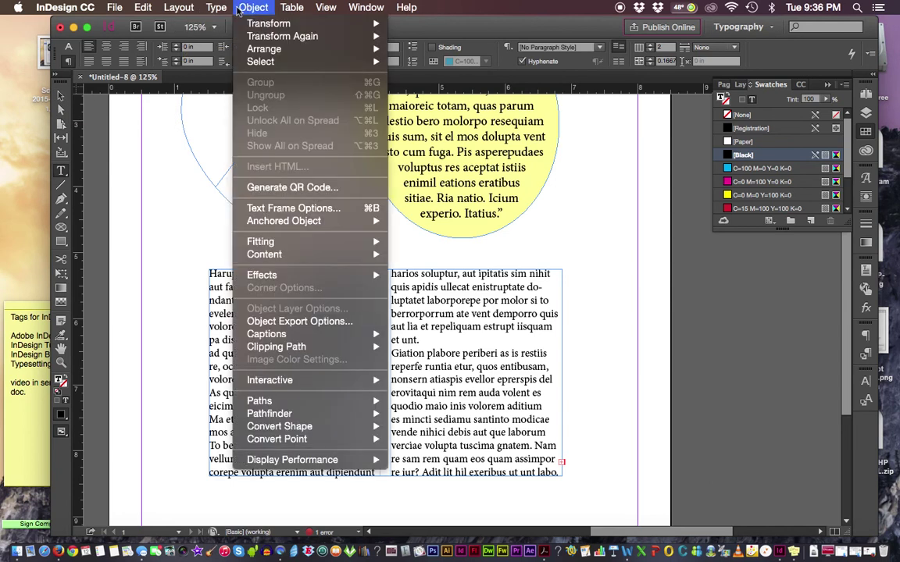
left_click(281, 208)
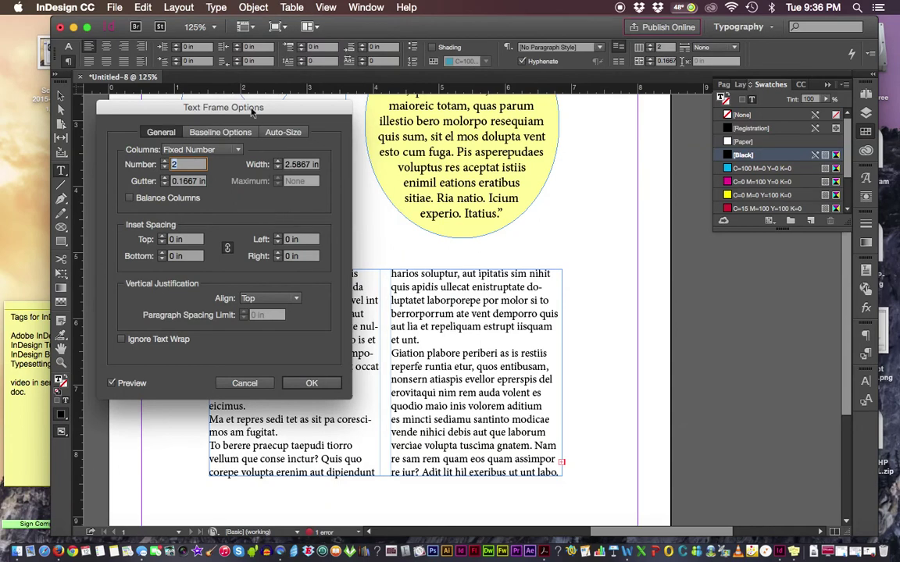
left_click_drag(262, 116, 197, 131)
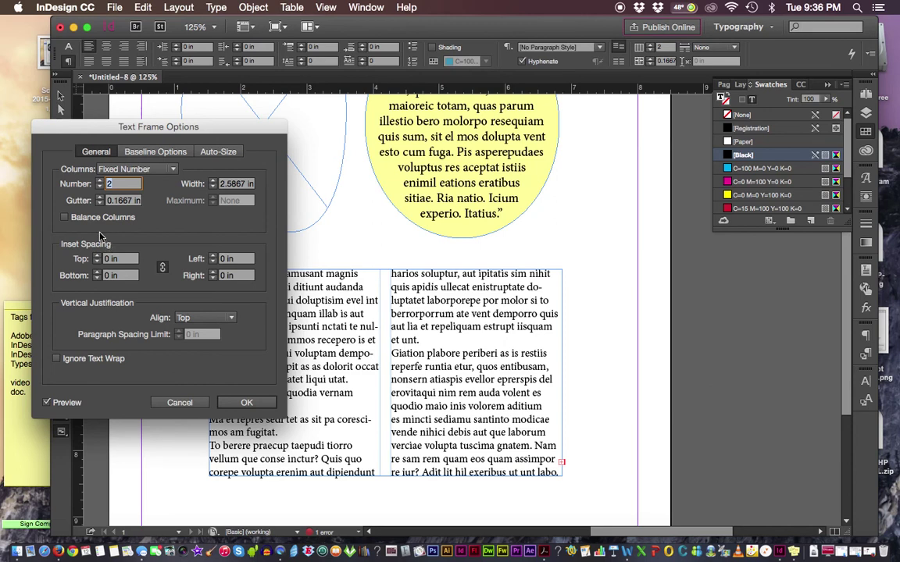
left_click(136, 154)
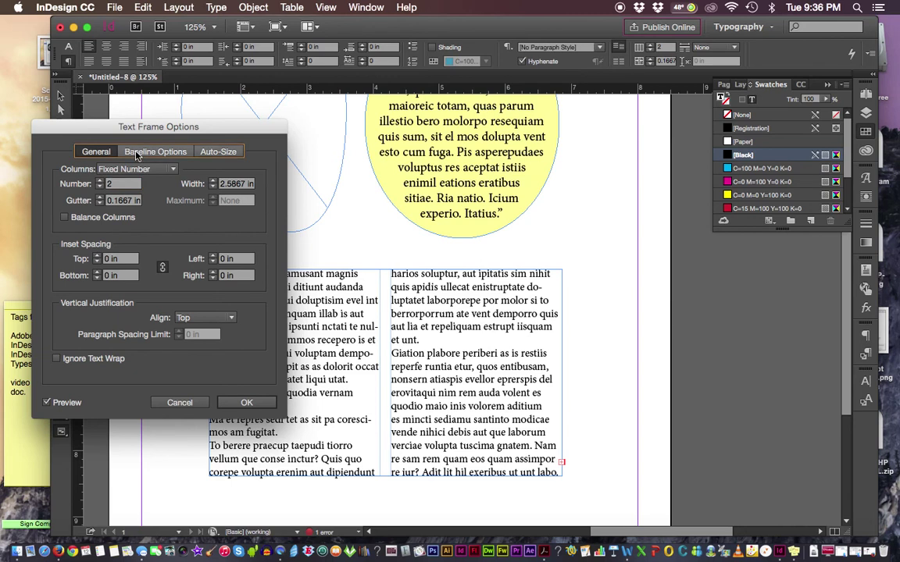
left_click(136, 153)
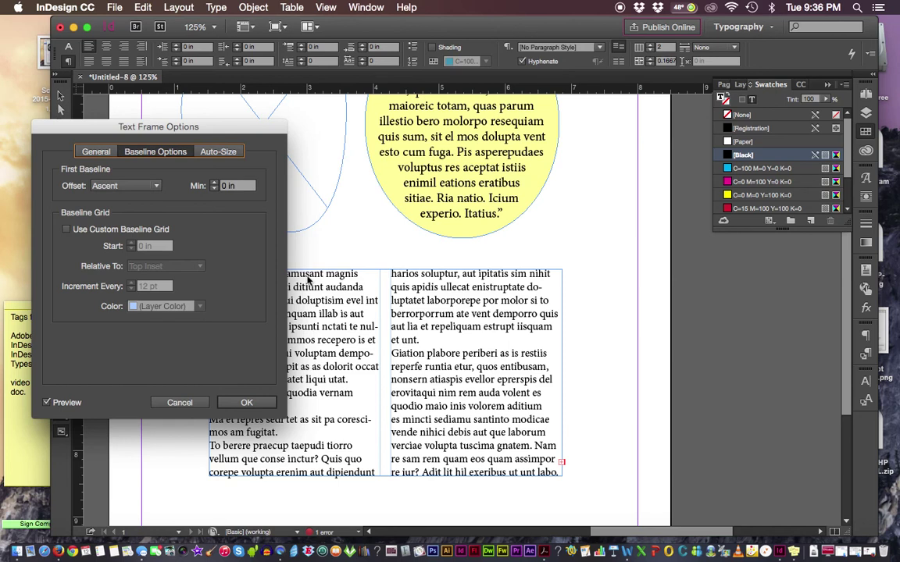
Step: Zoom in, set First Baseline Offset to Cap Height, and drag the dialog right to preview
mouse_move(215, 134)
left_mouse_down()
mouse_move(189, 133)
mouse_move(200, 133)
left_mouse_up()
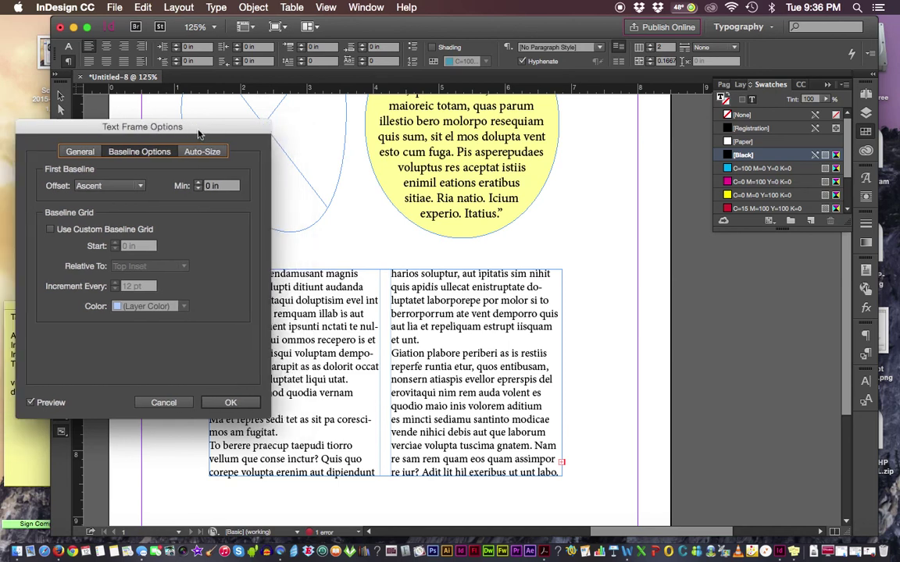
key("super+equal")
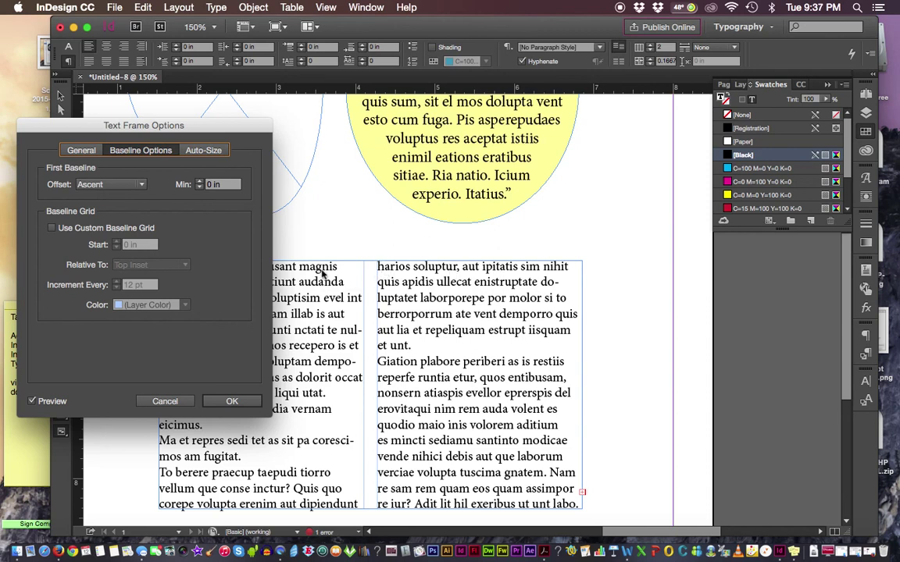
left_click(109, 185)
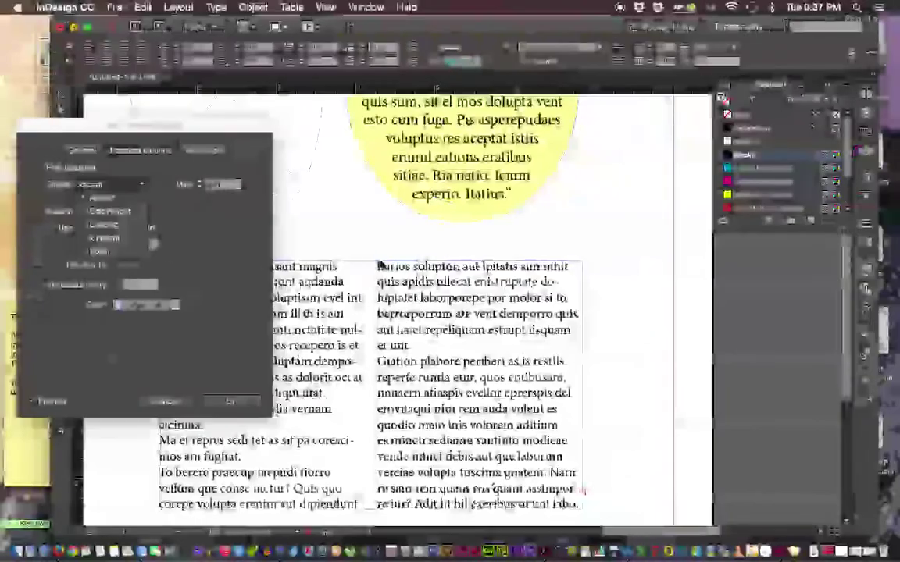
left_click(120, 215)
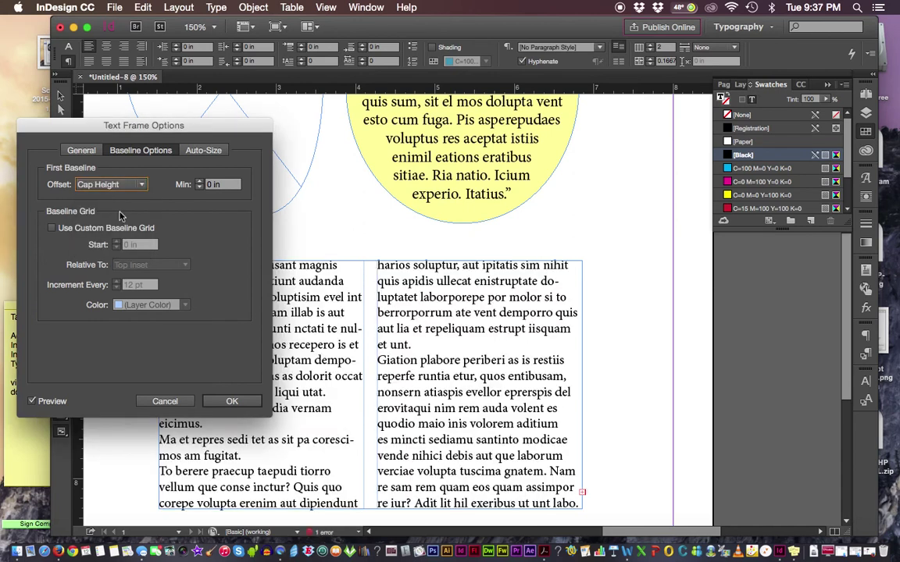
left_click_drag(187, 135, 614, 253)
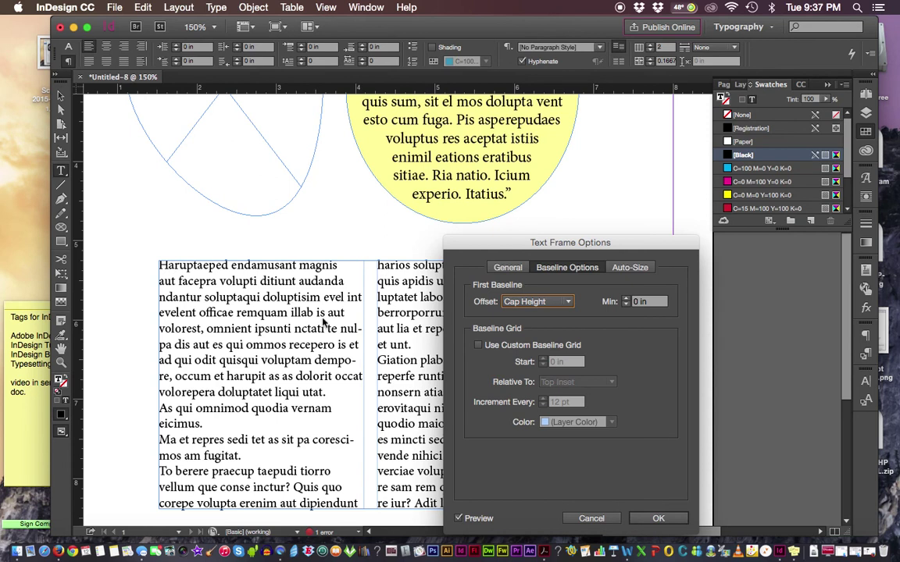
Step: Preview Leading, then x Height, then Fixed as the first baseline offset
left_click(508, 304)
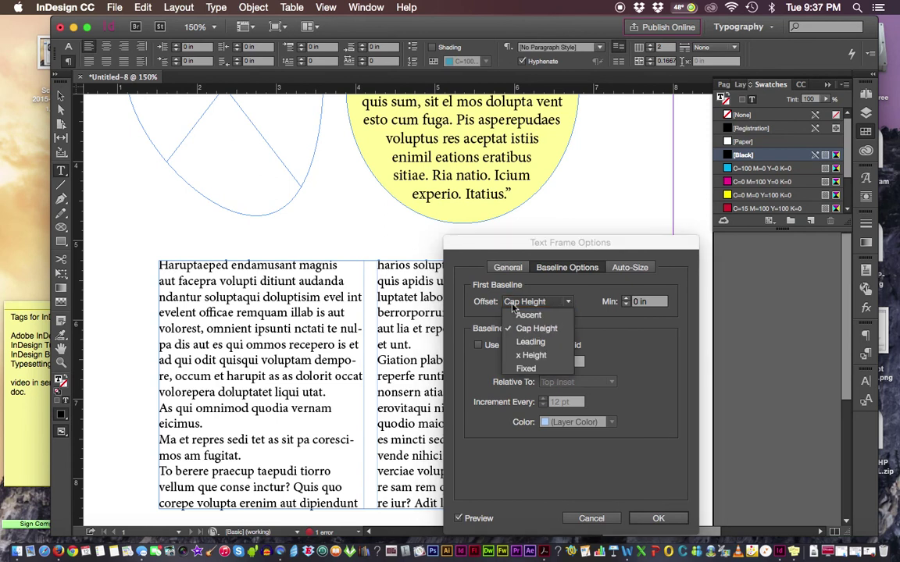
left_click(531, 343)
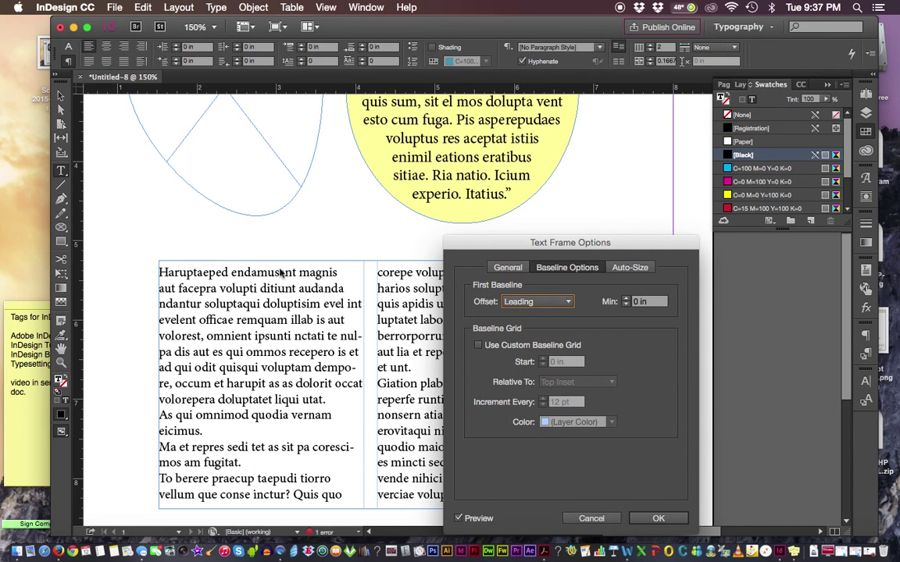
left_click(568, 303)
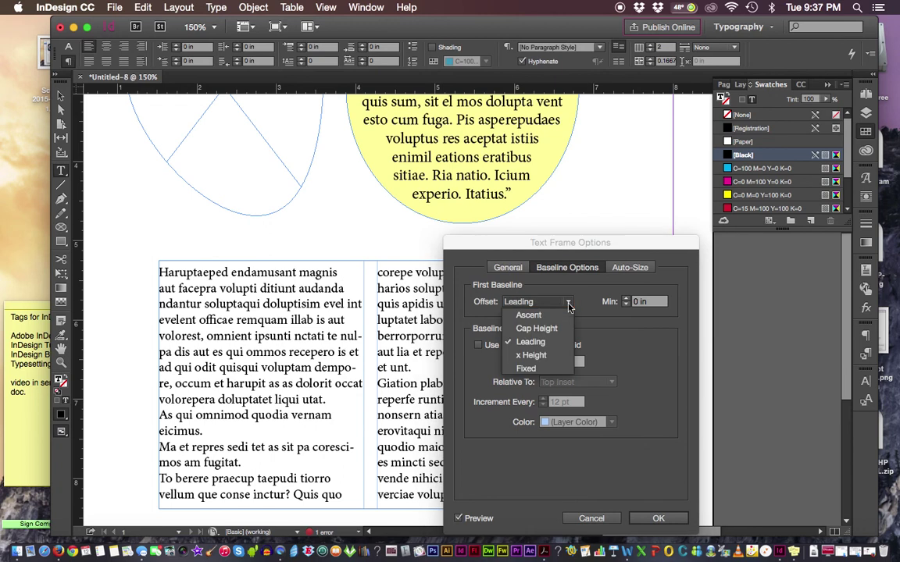
left_click(531, 355)
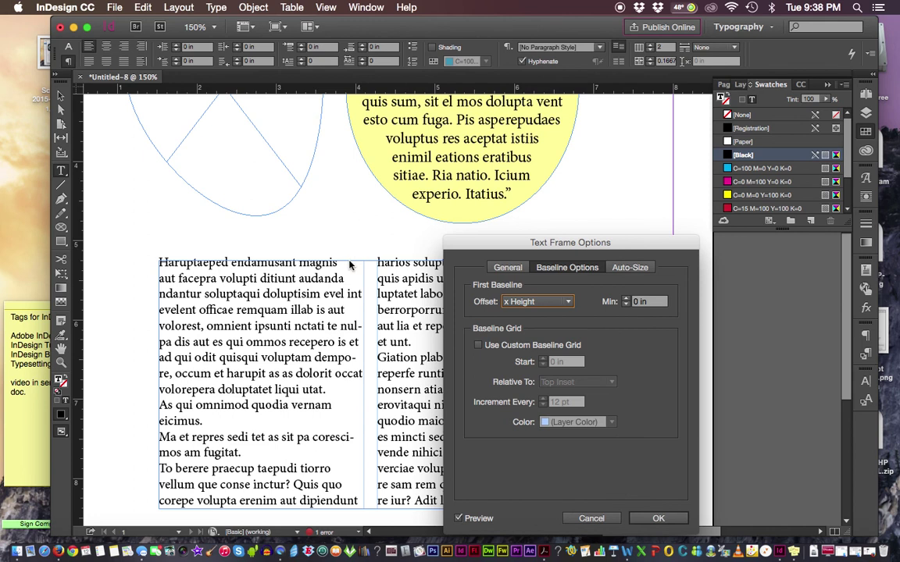
left_click(547, 304)
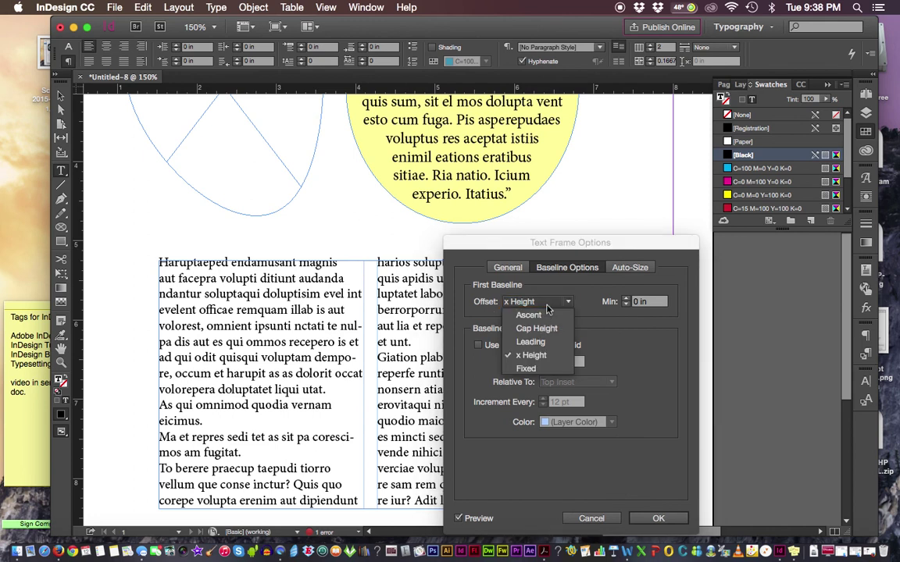
left_click(530, 368)
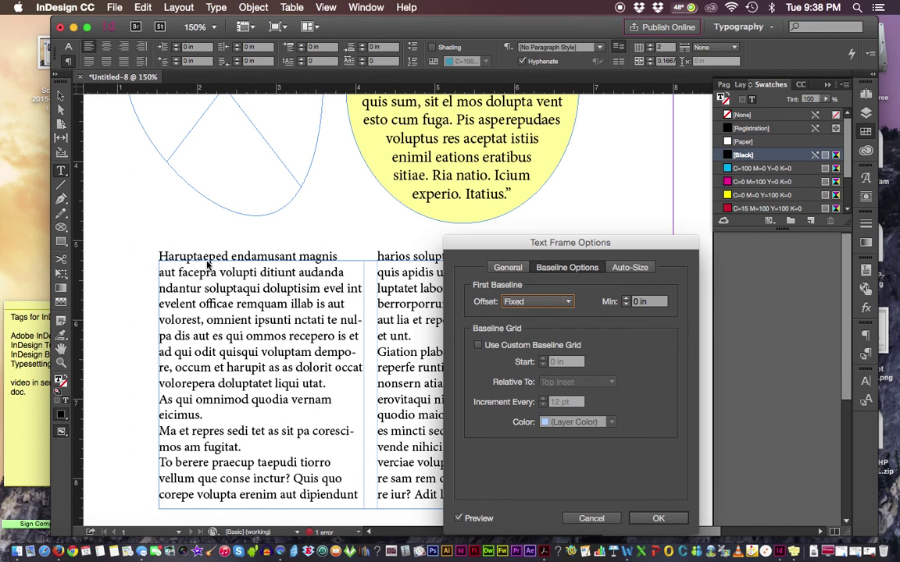
Step: Raise the Fixed minimum to 0.125 in, then switch to Ascent and lower the minimum to 0 in
left_click(626, 300)
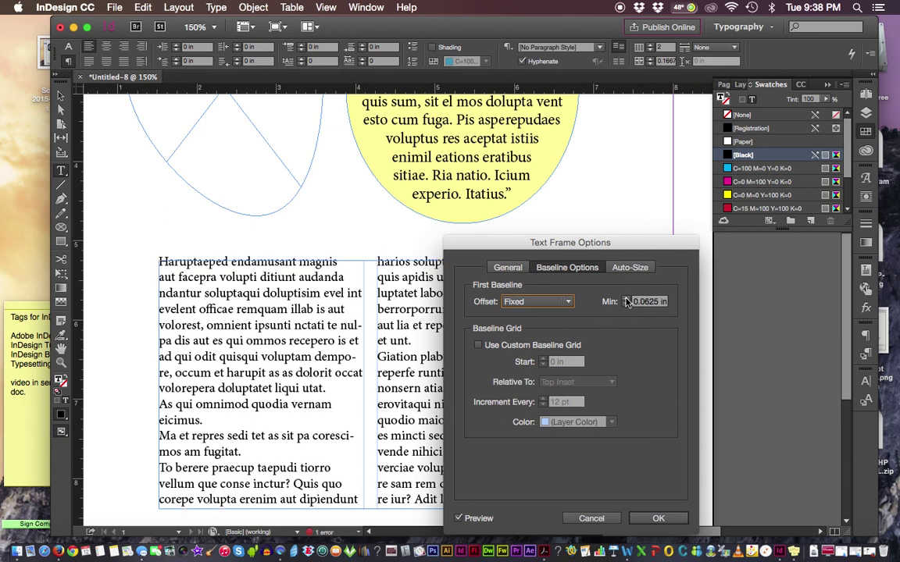
left_click(627, 299)
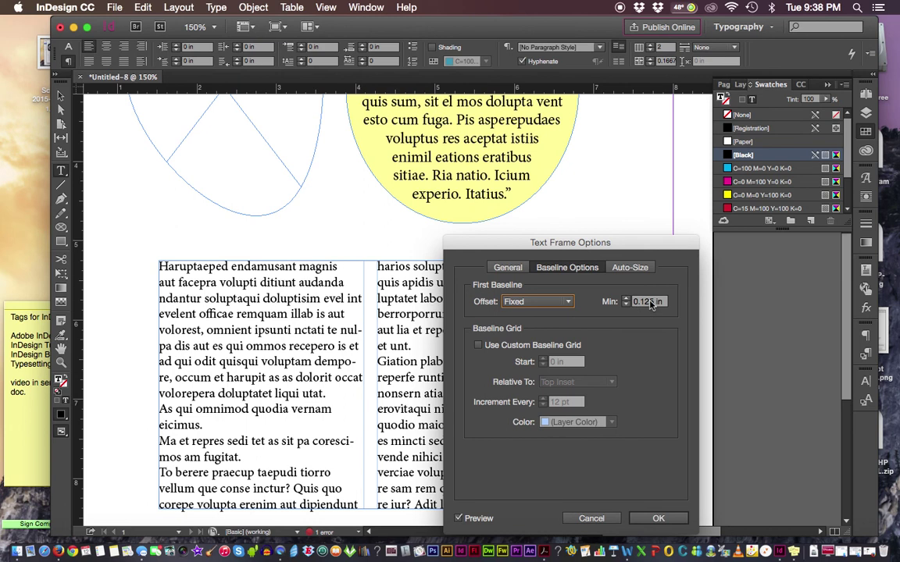
left_click_drag(665, 305, 633, 306)
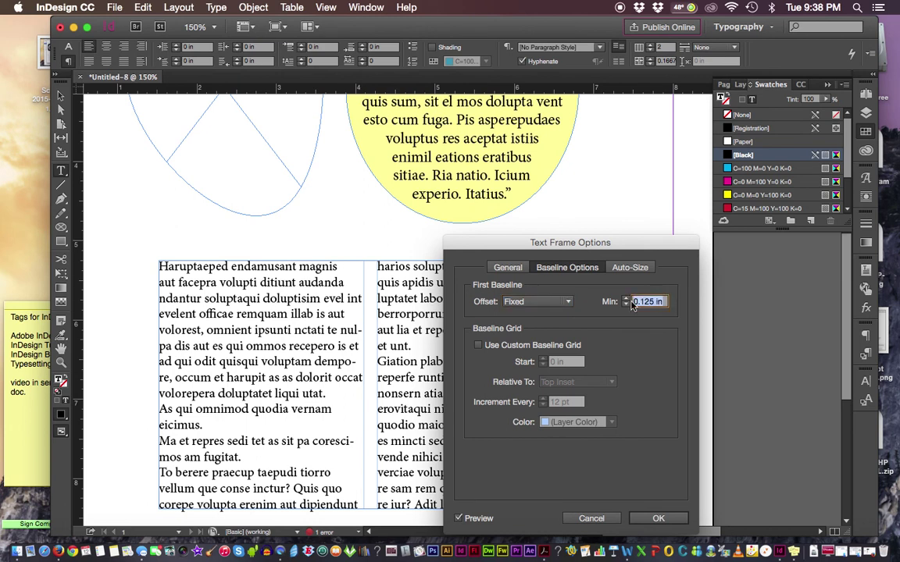
left_click(563, 303)
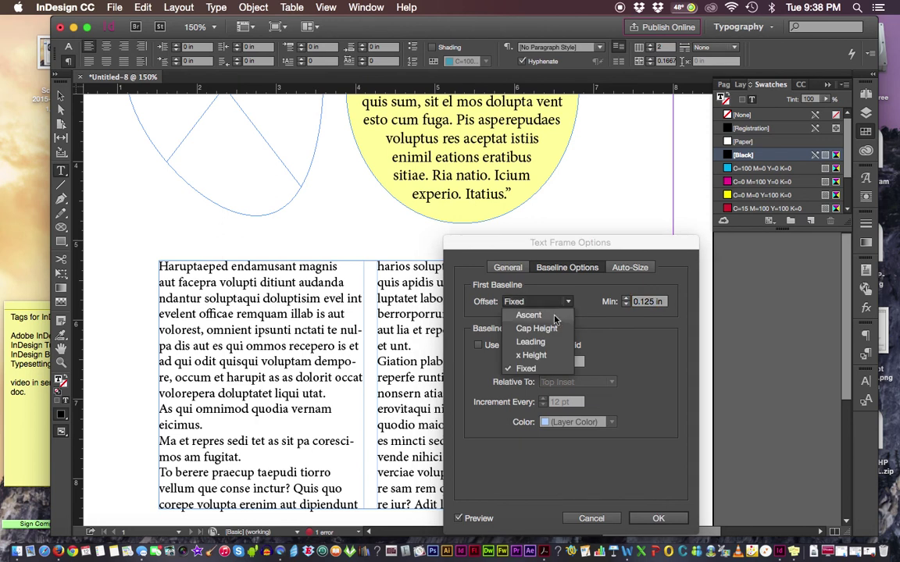
left_click(598, 313)
left_click(626, 305)
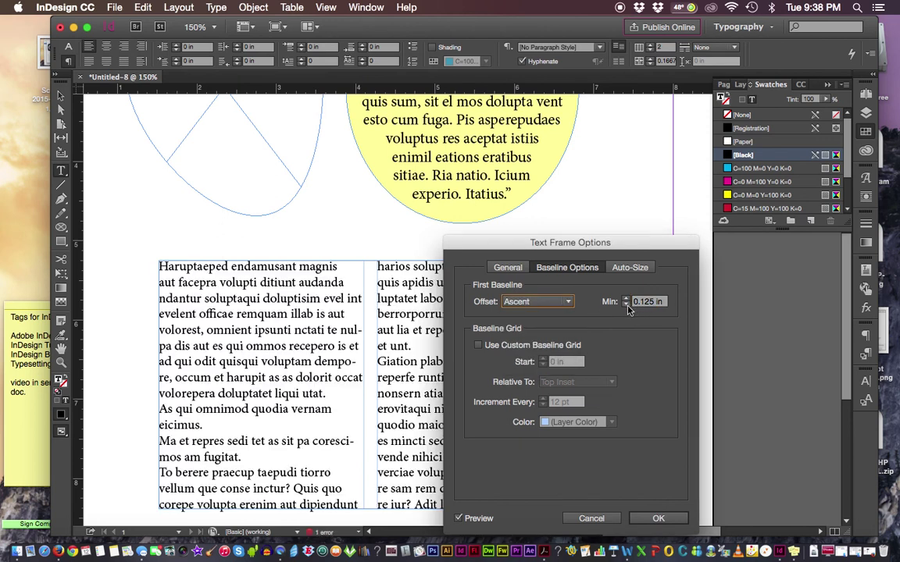
left_click(626, 304)
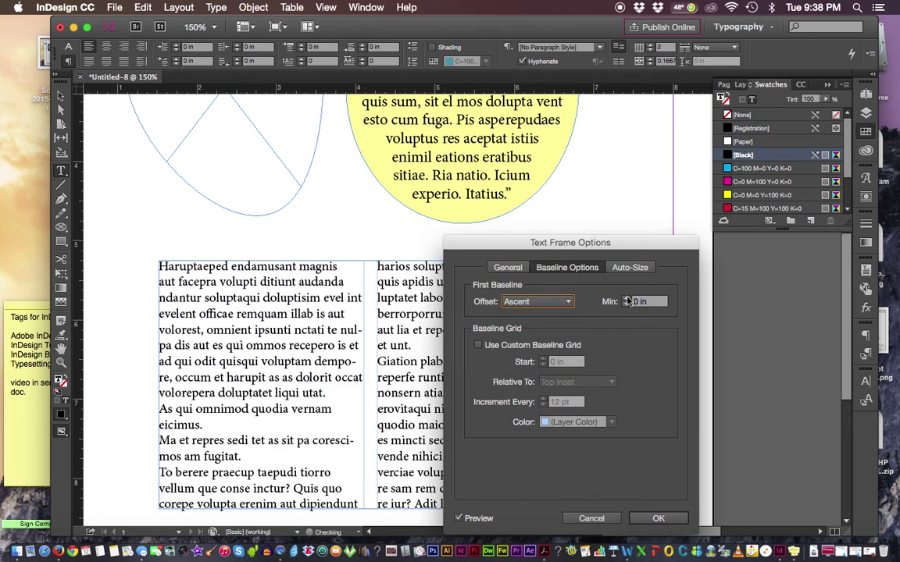
Step: Step the Ascent minimum up to 0.3125 in and back to 0 in, then cancel the dialog
left_click(626, 299)
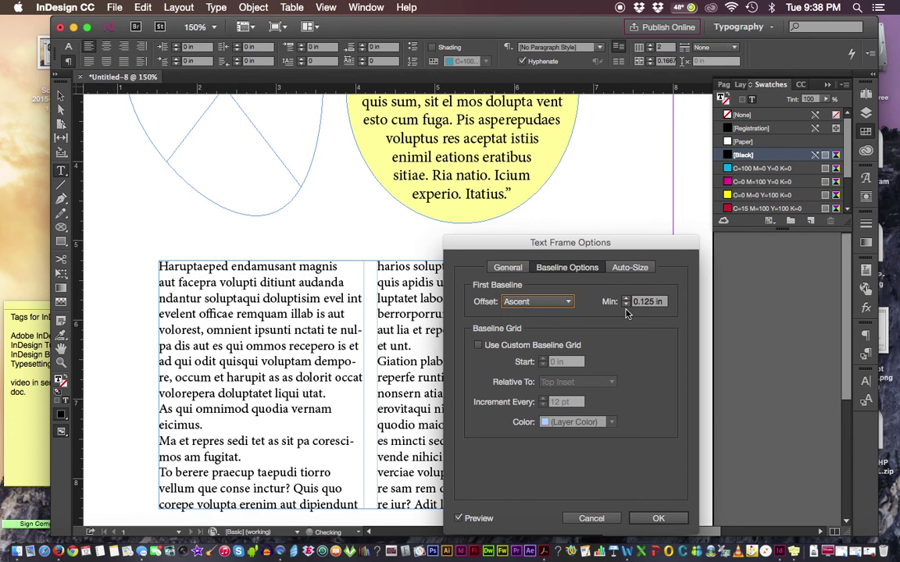
left_click(625, 299)
left_click(626, 305)
left_click(625, 305)
left_click(626, 299)
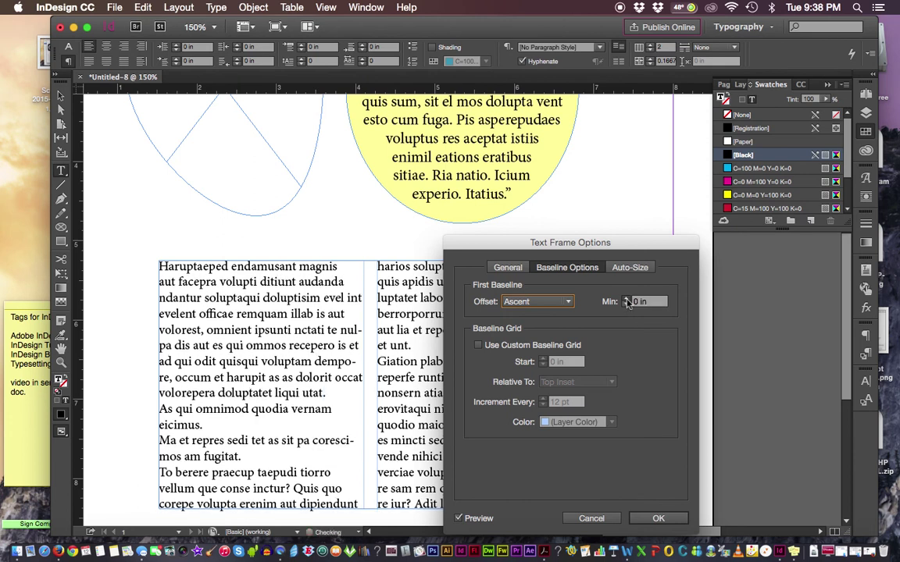
left_click(626, 300)
left_click(626, 299)
left_click(626, 299)
left_click(626, 299)
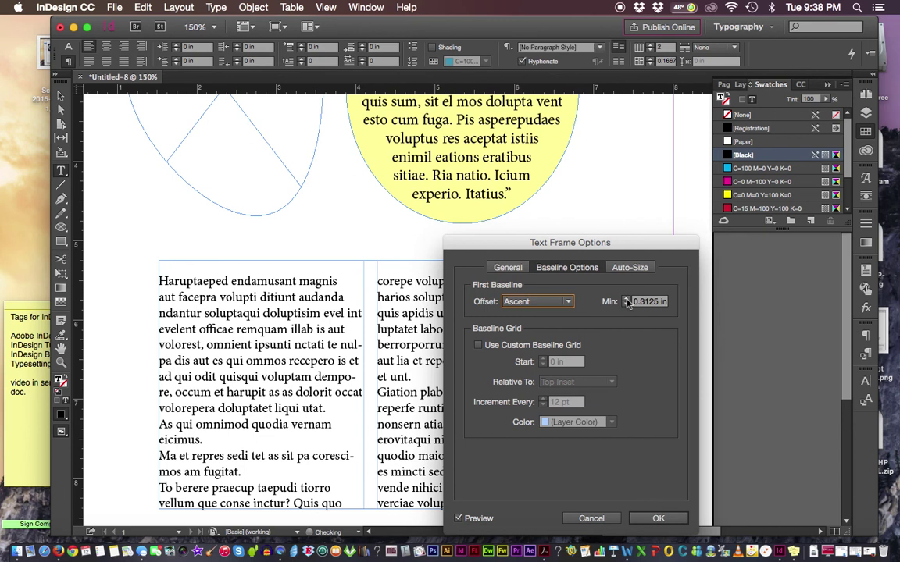
left_click(626, 304)
left_click(626, 305)
left_click(625, 305)
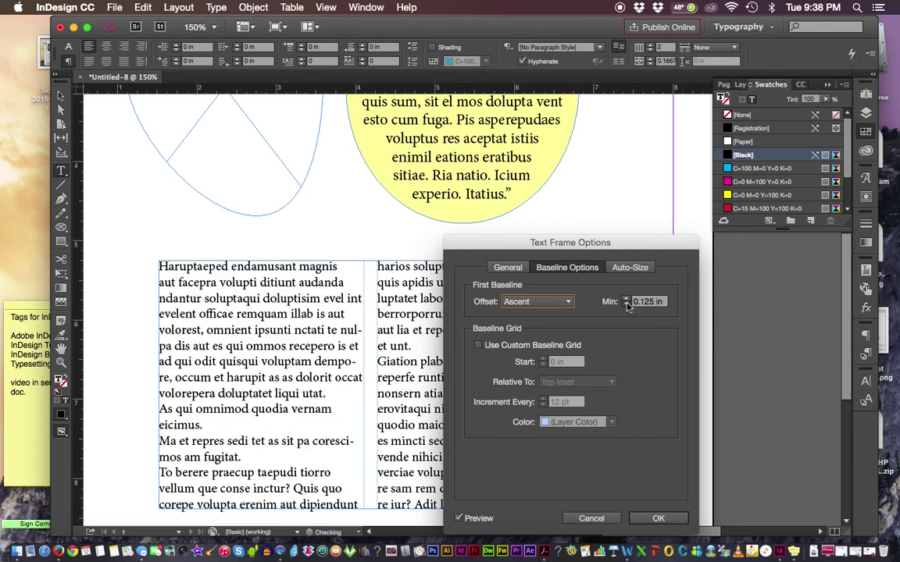
left_click(625, 304)
left_click(626, 304)
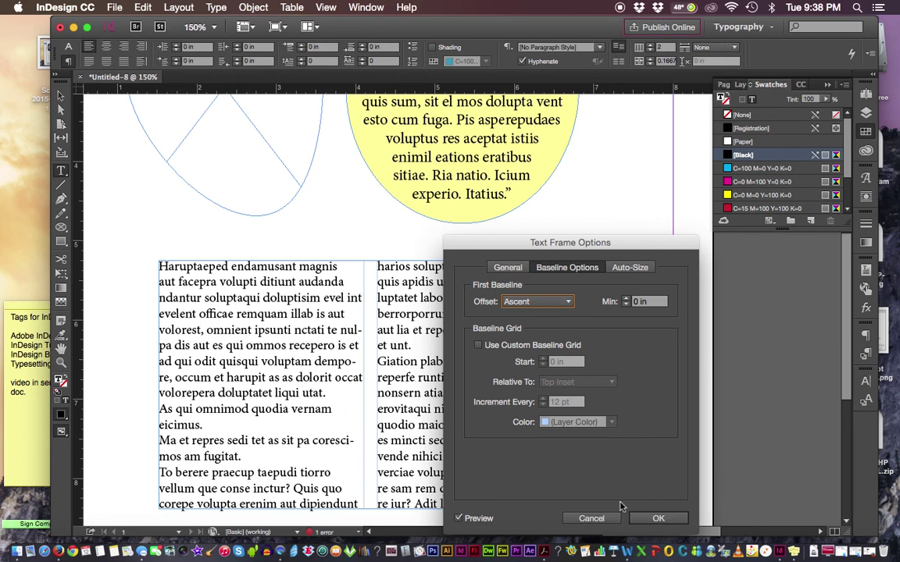
left_click(598, 522)
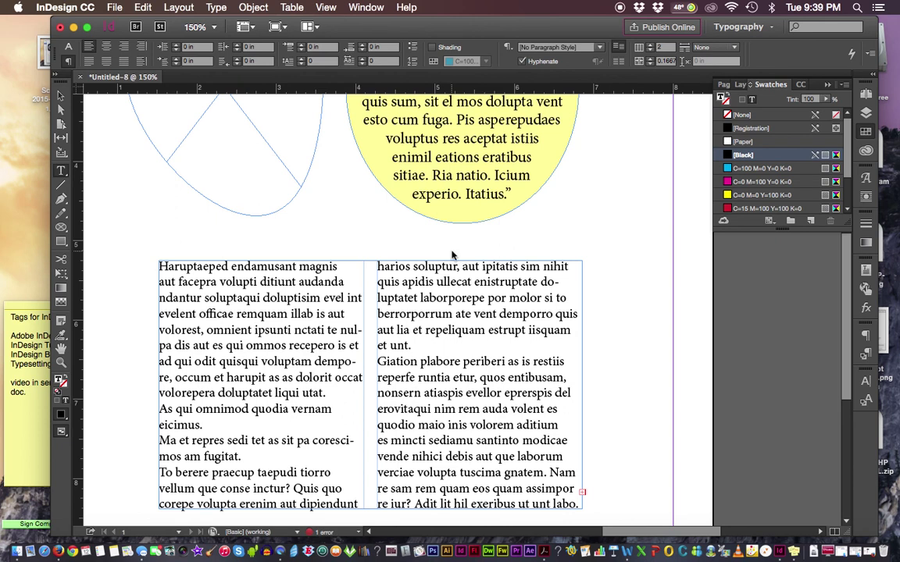
Step: Fit the whole page in the window and select the two-column text frame
key("super+0")
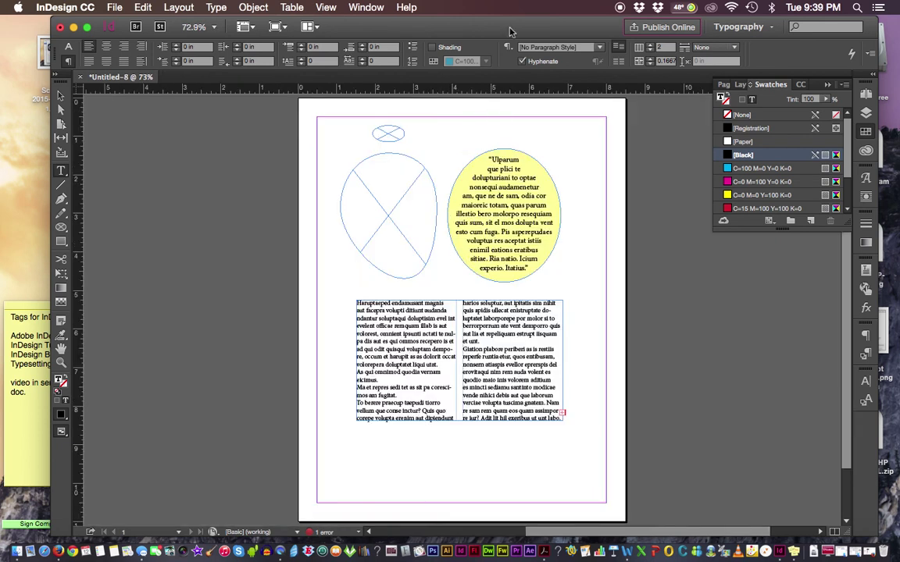
left_click(251, 8)
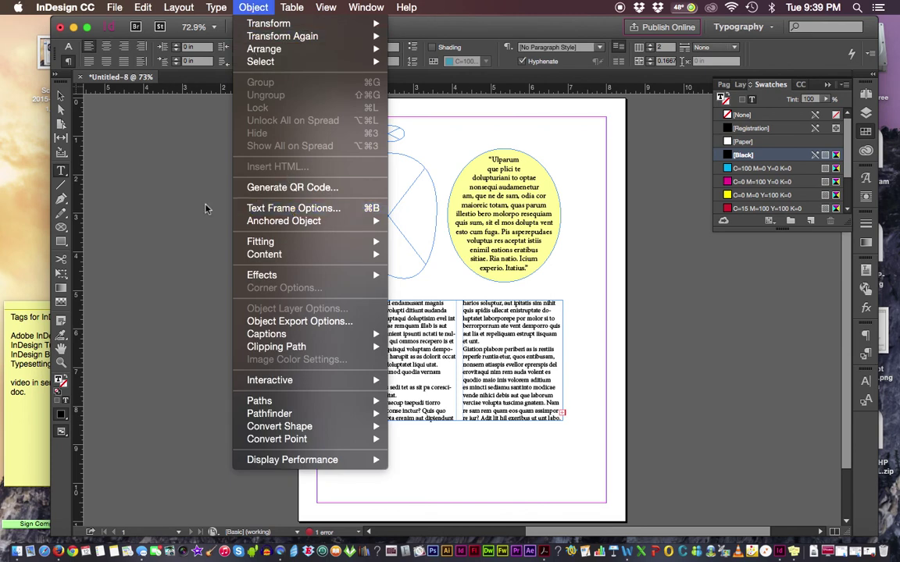
left_click(171, 196)
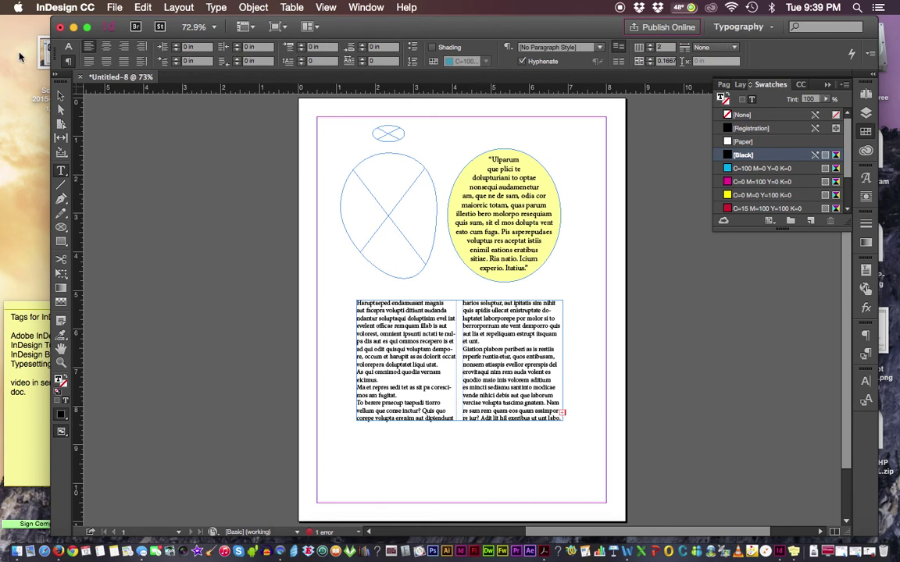
left_click(60, 96)
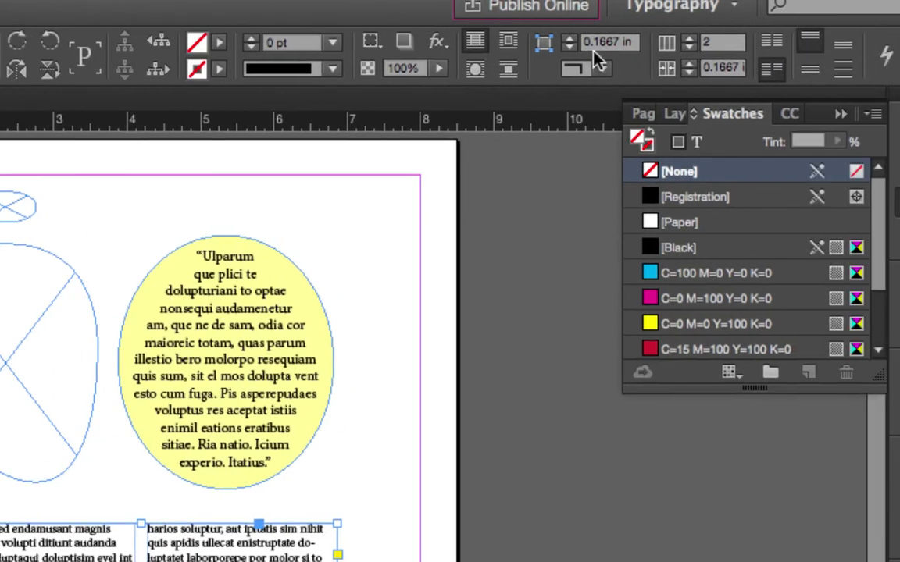
left_click(689, 38)
left_click(688, 39)
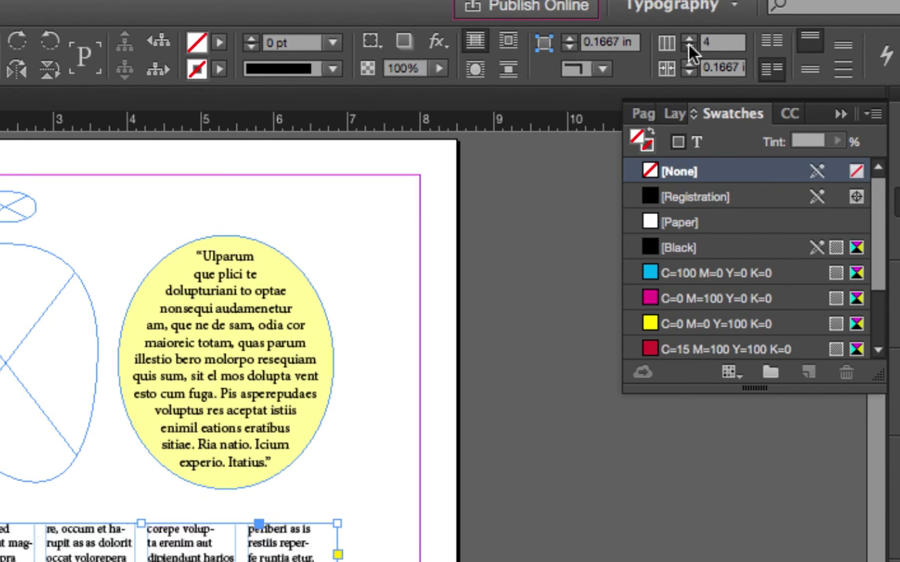
left_click(688, 46)
left_click(689, 47)
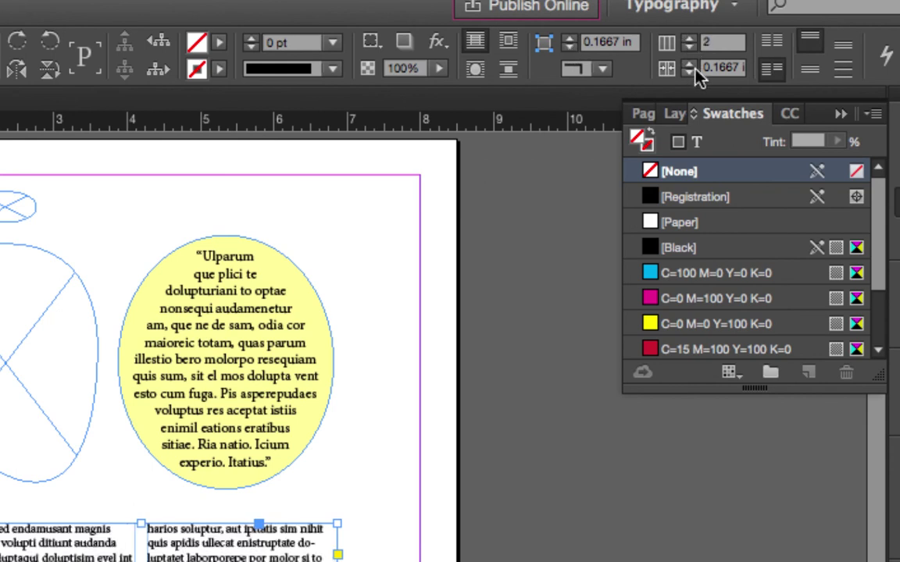